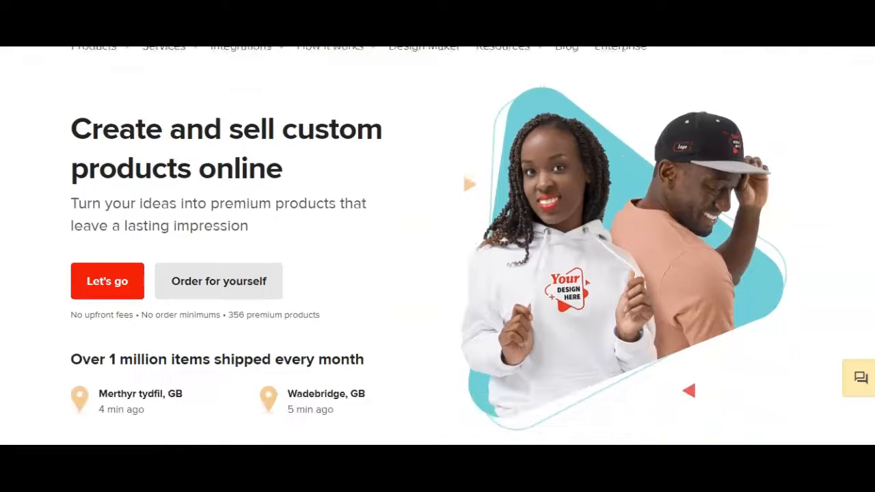
# Review Printful's home page, covering its shipping offer, product range, order process, store integrations and stand-out features
pyautogui.scroll(-6, 437, 246)
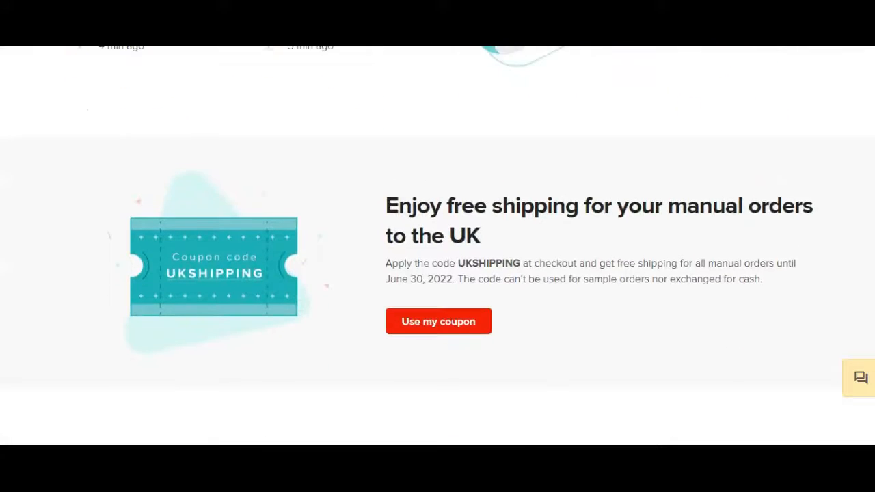
pyautogui.scroll(-6, 438, 246)
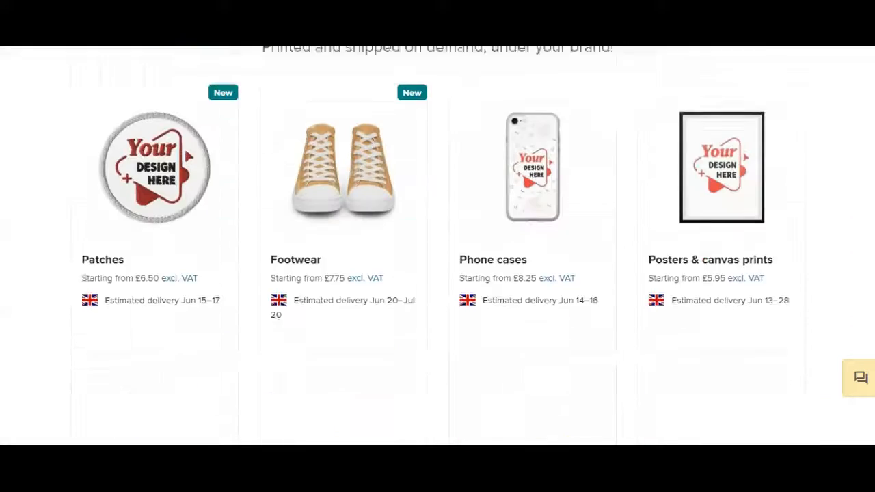
pyautogui.scroll(-8, 437, 246)
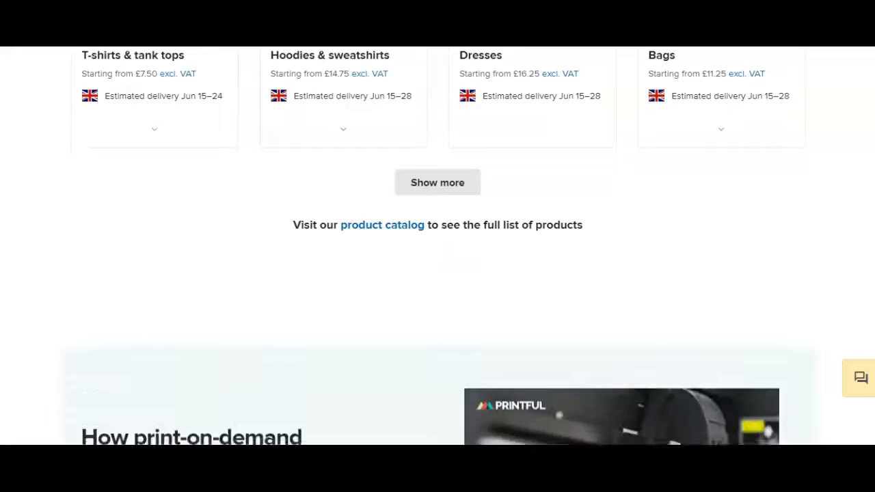
pyautogui.scroll(-11, 437, 246)
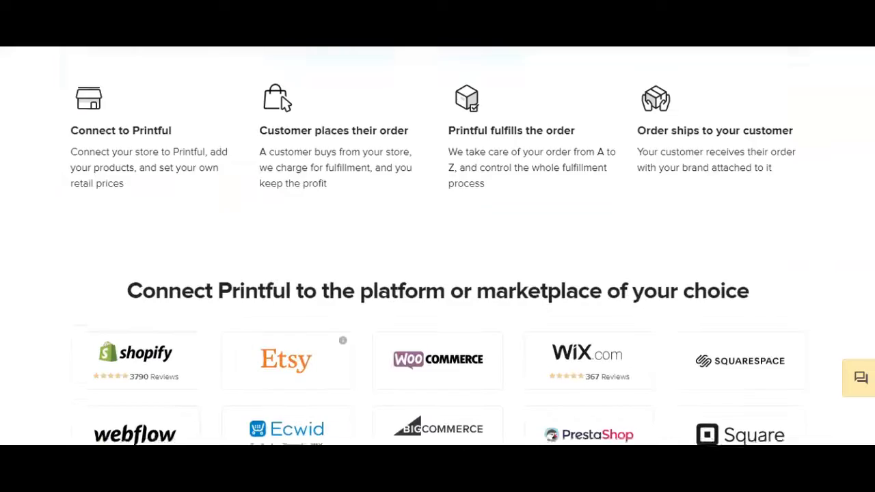
pyautogui.scroll(-7, 437, 246)
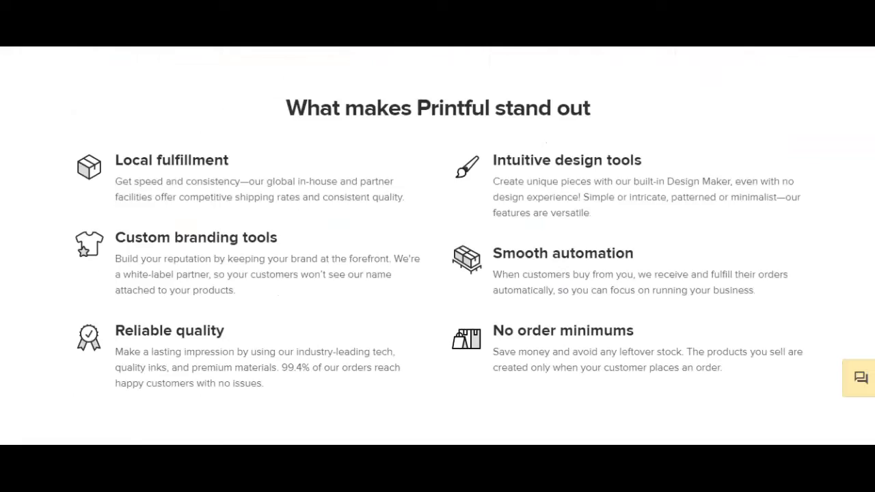
pyautogui.scroll(9, 438, 246)
pyautogui.scroll(4, 805, 303)
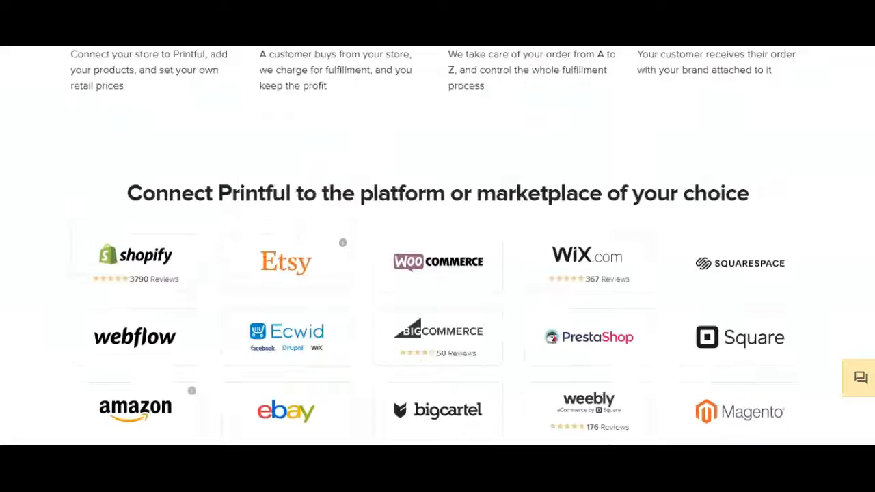
pyautogui.scroll(-2, 805, 302)
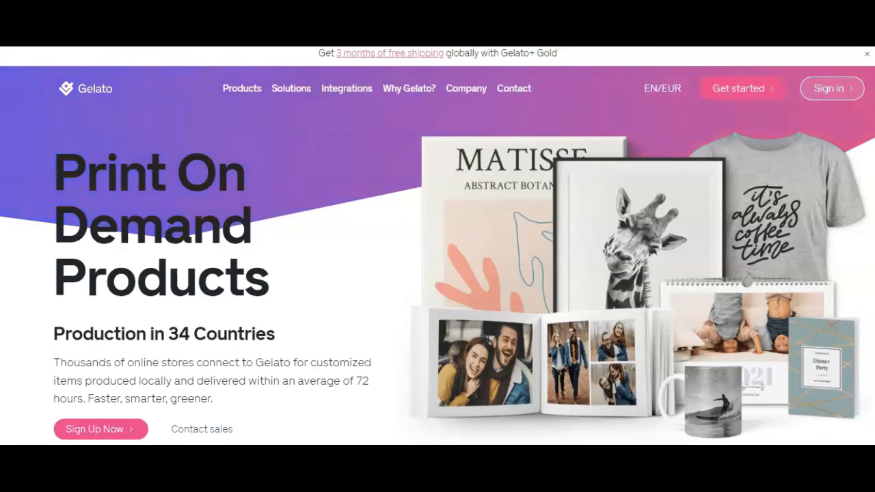
# Switch to the Gelato site and look over its print-on-demand home page, including the production and logistics section
pyautogui.scroll(-20, 437, 246)
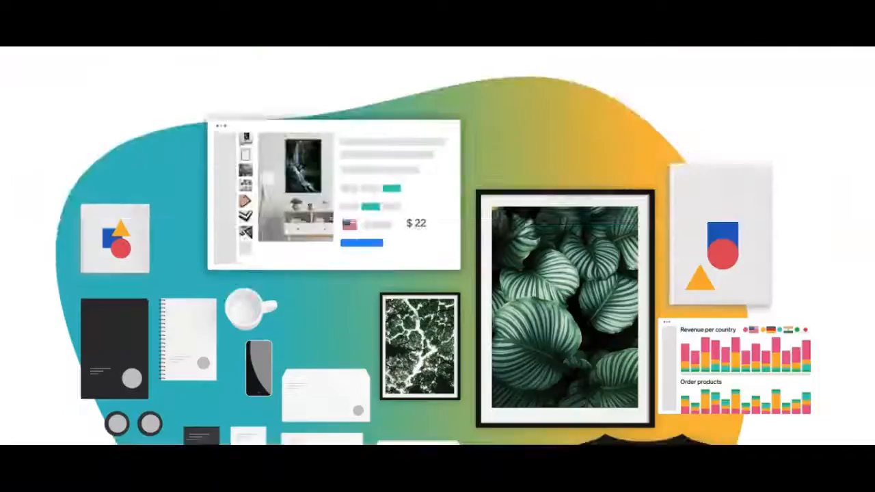
pyautogui.scroll(-15, 437, 246)
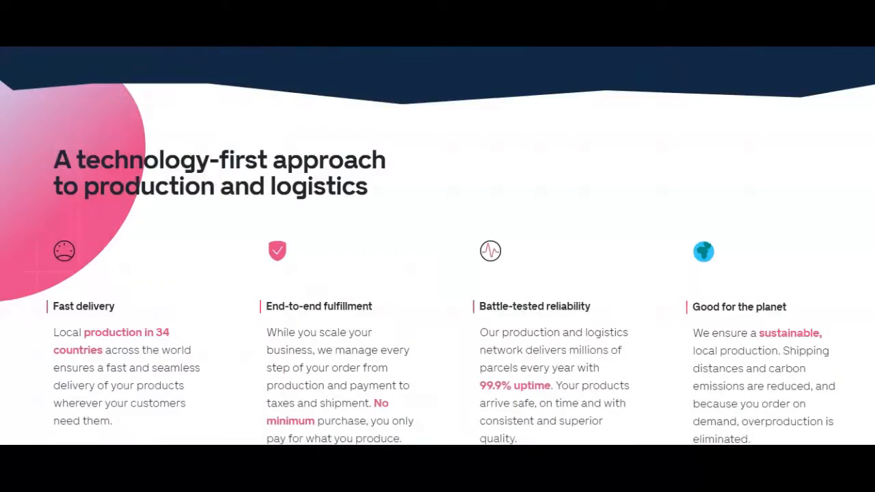
pyautogui.scroll(20, 437, 246)
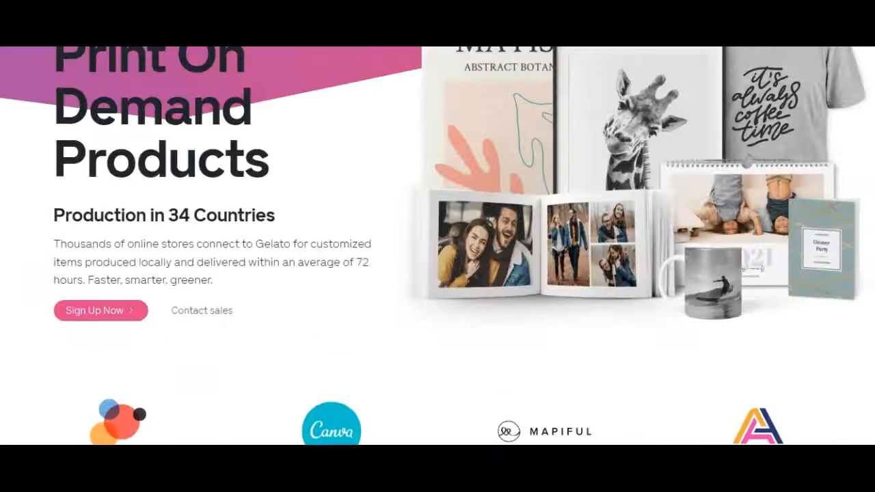
pyautogui.scroll(2, 437, 246)
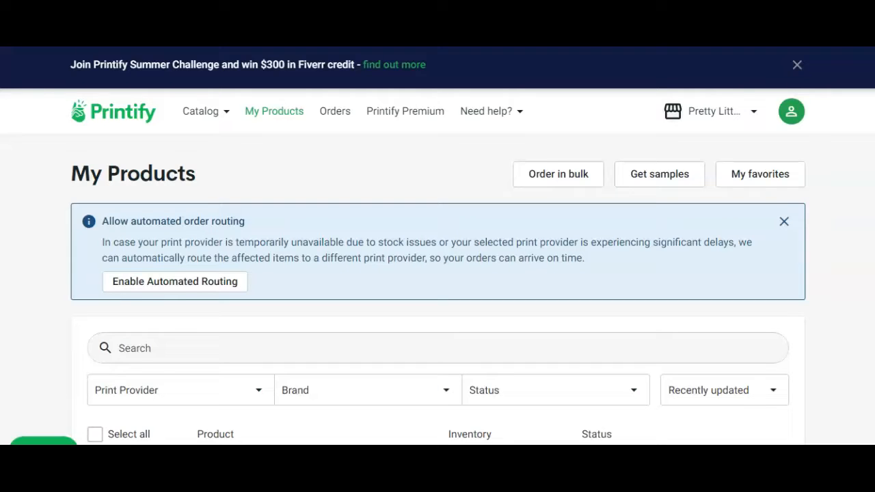
# Switch to Printify and look through the products listed under My Products
pyautogui.scroll(-7, 437, 294)
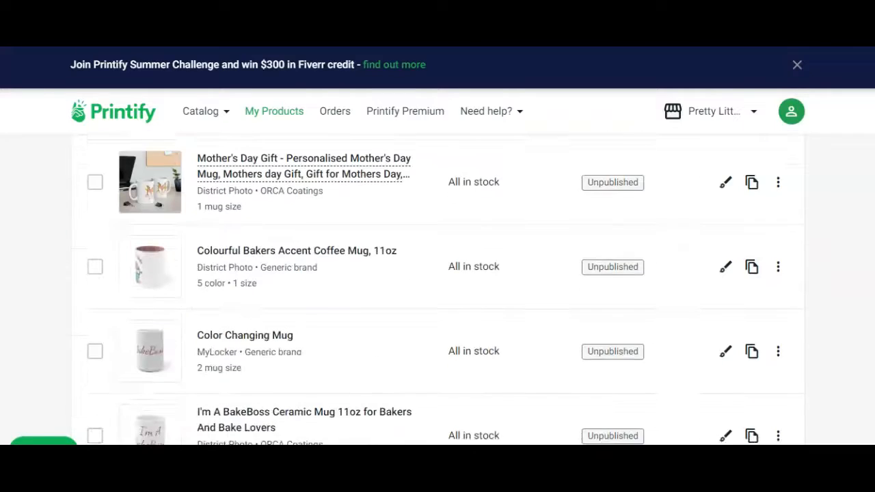
pyautogui.scroll(8, 437, 290)
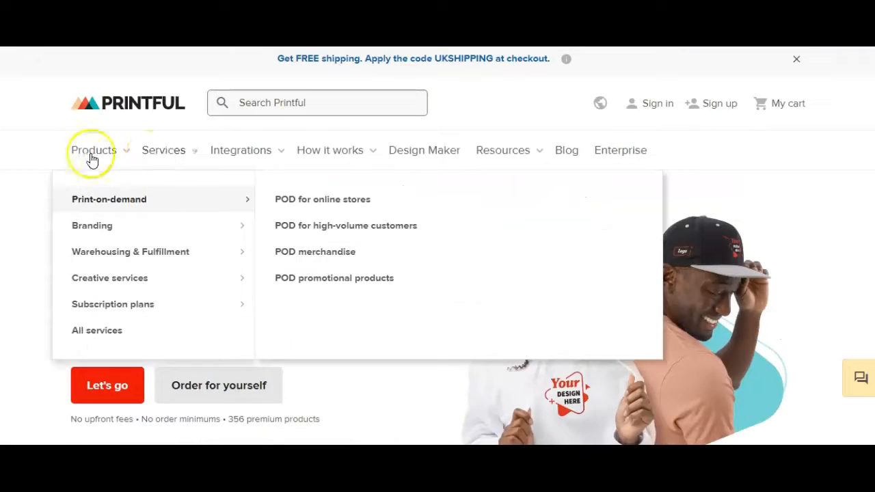
# Switch to the Printful site and browse its product categories and the catalog's Shop by section
pyautogui.click(96, 154)
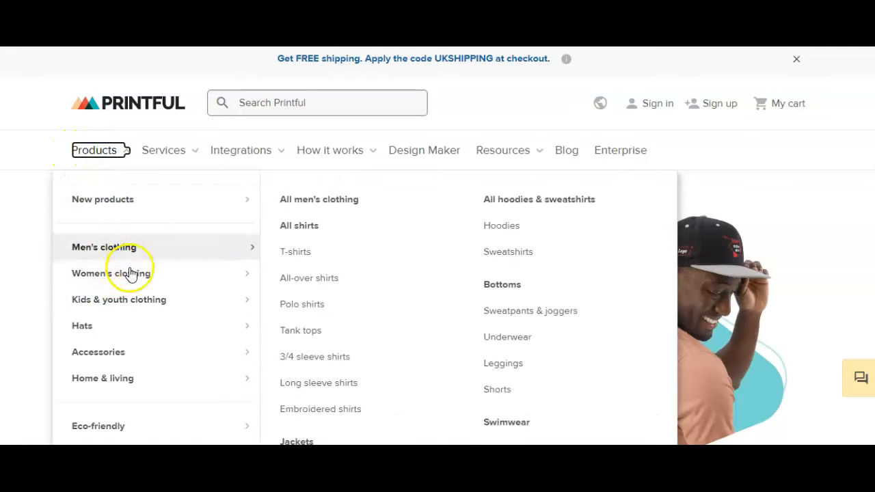
pyautogui.moveTo(135, 294)
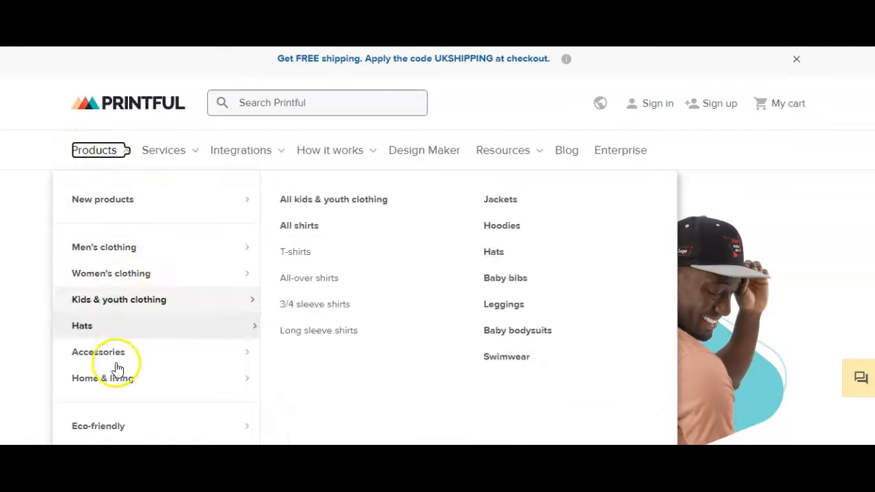
pyautogui.click(471, 227)
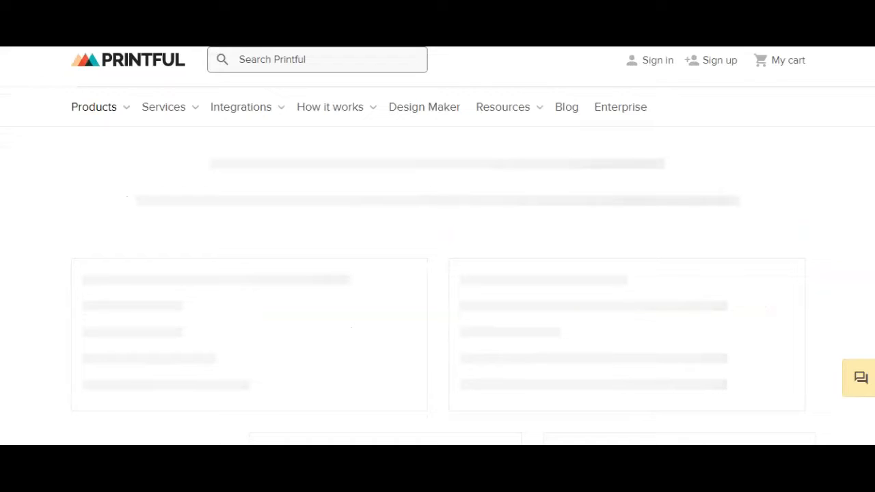
pyautogui.click(124, 115)
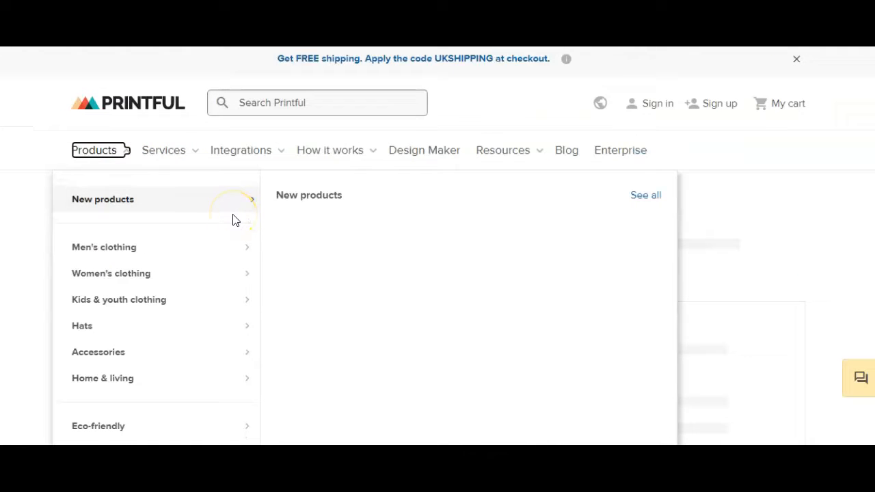
pyautogui.scroll(-2, 234, 220)
pyautogui.scroll(-4, 234, 220)
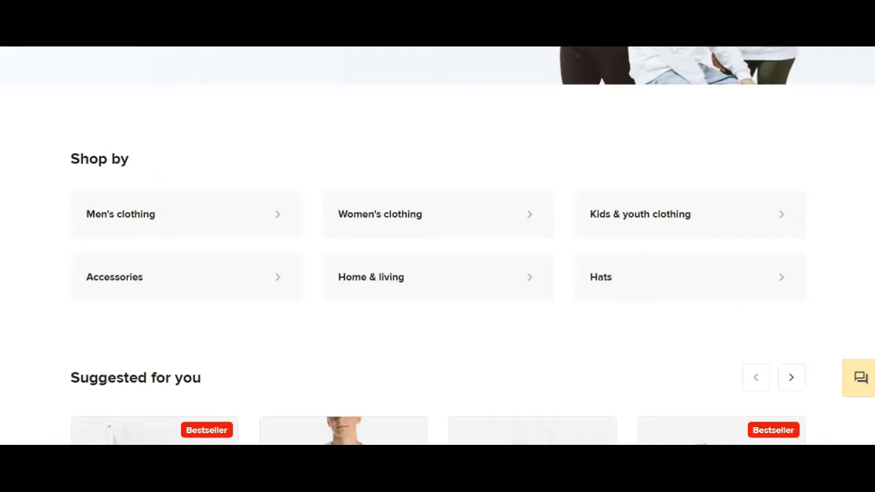
# Open the Home & living category and go to its Mugs product listing
pyautogui.scroll(5, 438, 246)
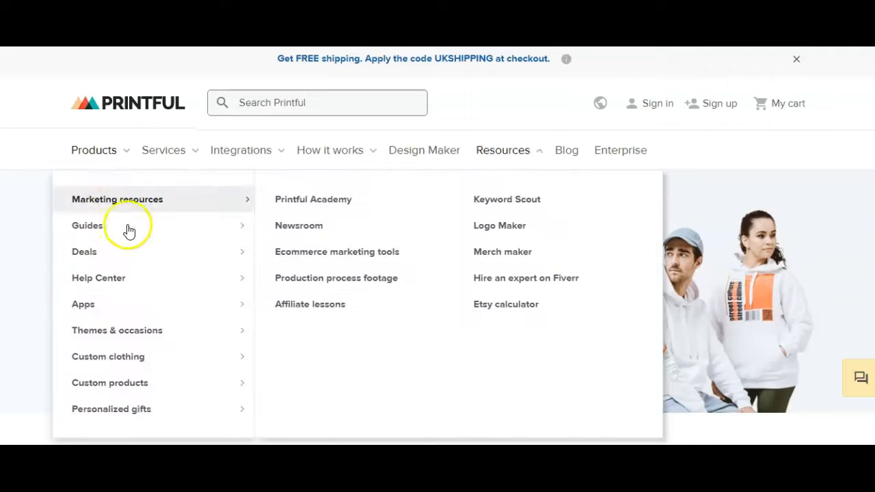
pyautogui.moveTo(123, 159)
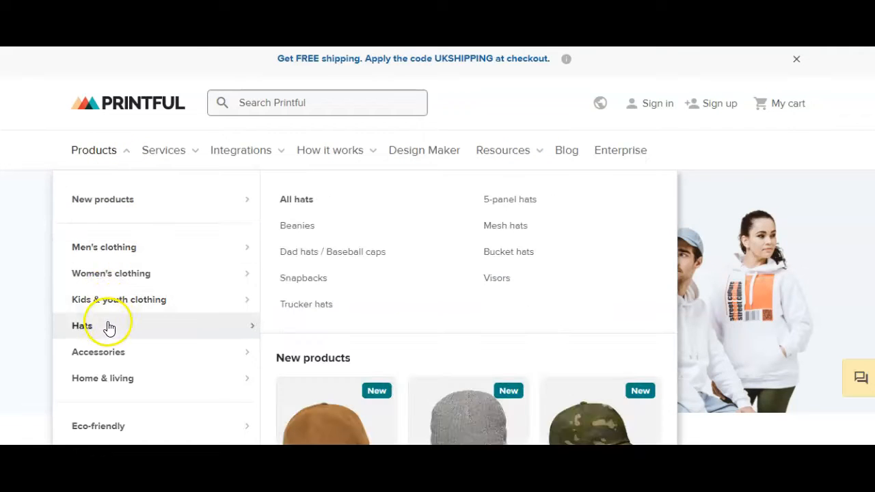
pyautogui.moveTo(106, 385)
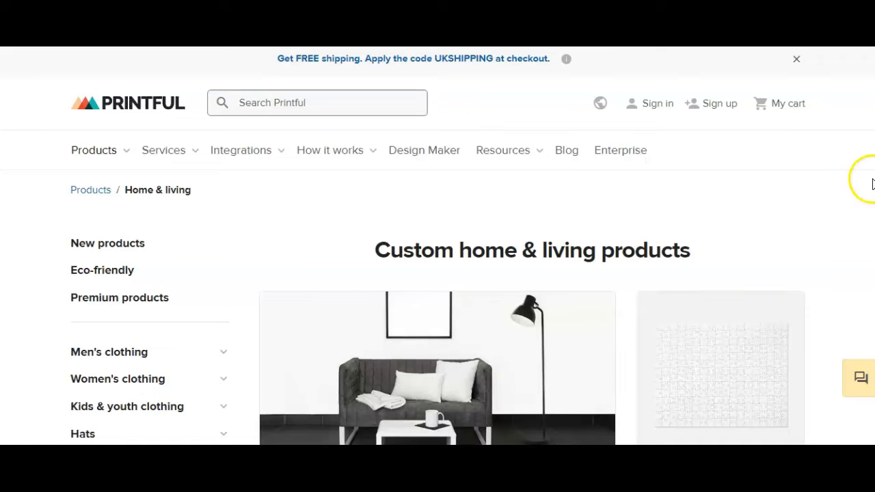
pyautogui.scroll(-3, 437, 245)
pyautogui.scroll(-6, 438, 246)
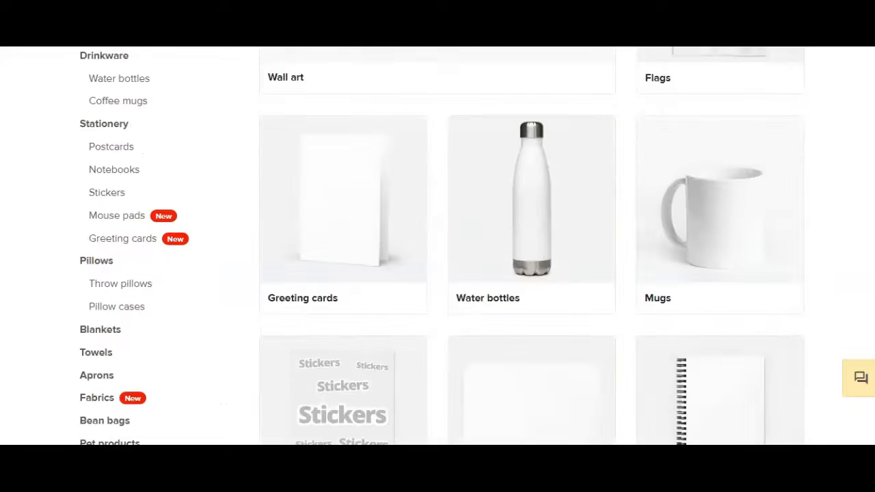
pyautogui.click(716, 227)
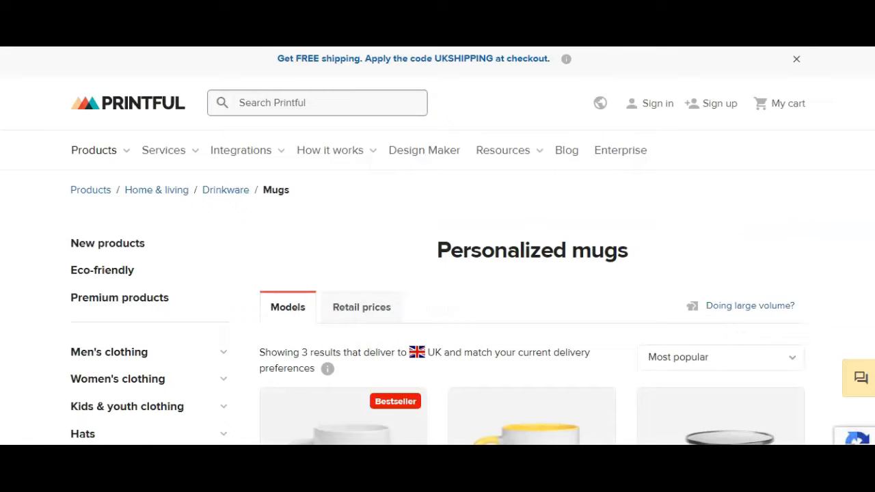
# Open the White Glossy Mug product page and bring its size and price details into view
pyautogui.scroll(-5, 718, 233)
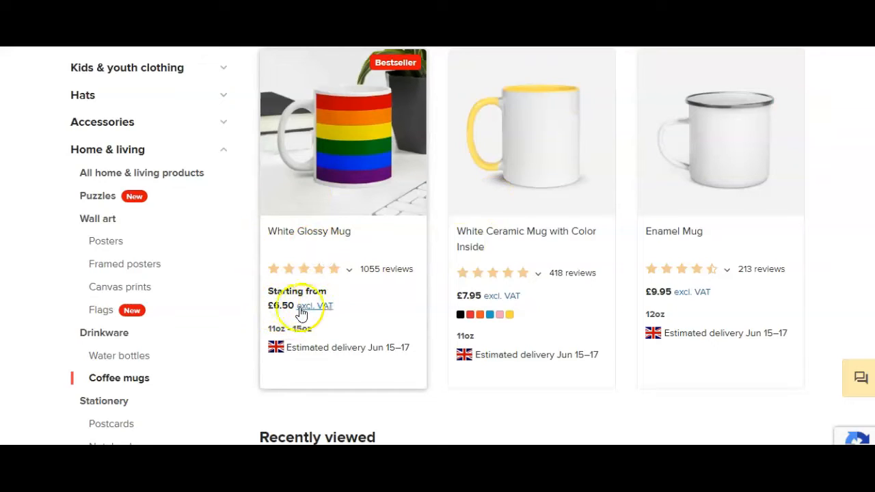
pyautogui.click(332, 168)
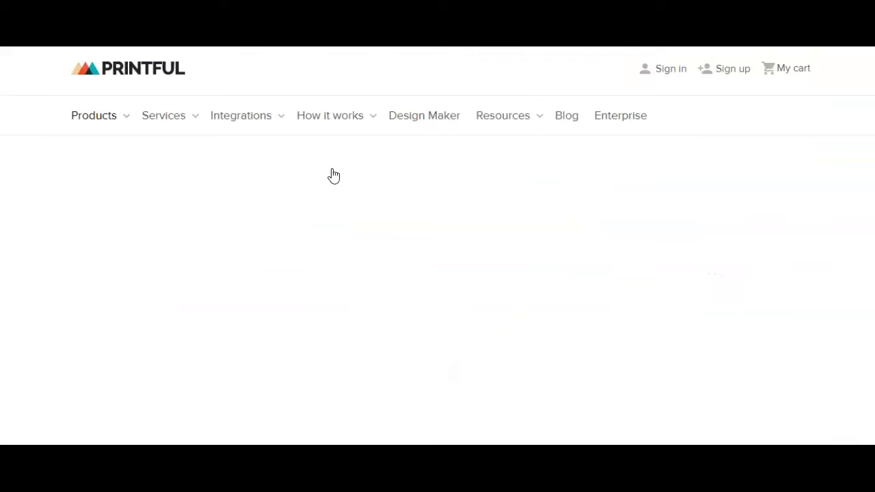
pyautogui.scroll(-3, 438, 273)
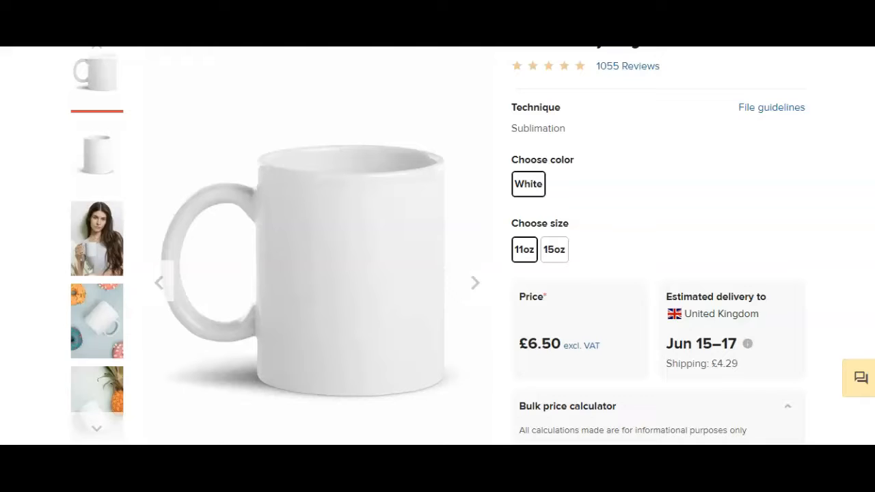
# Change the VAT settings so that prices are displayed including VAT
pyautogui.click(573, 349)
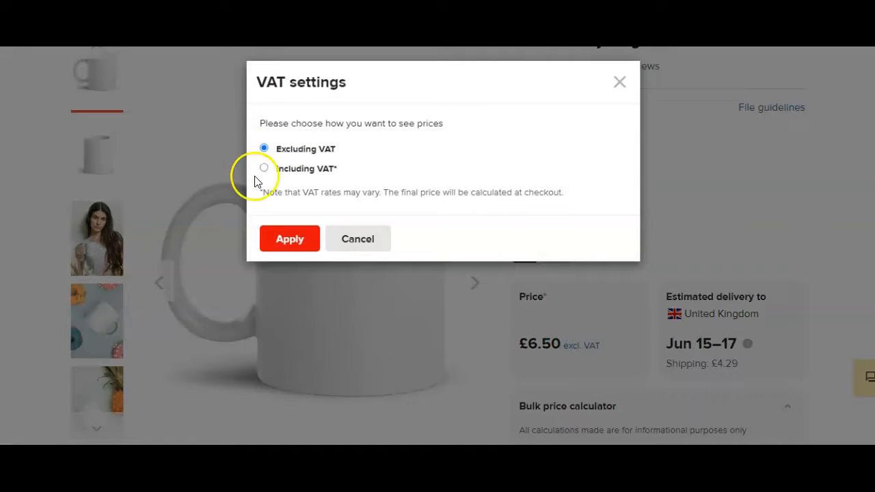
pyautogui.click(260, 169)
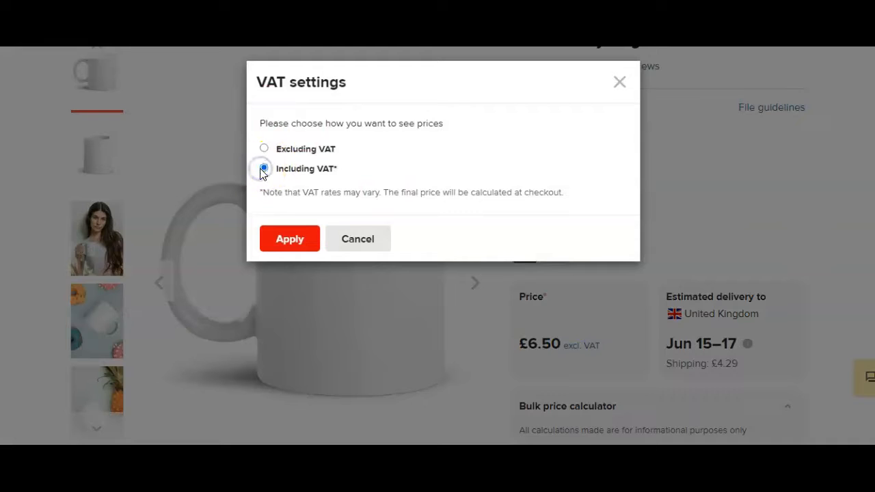
pyautogui.click(299, 240)
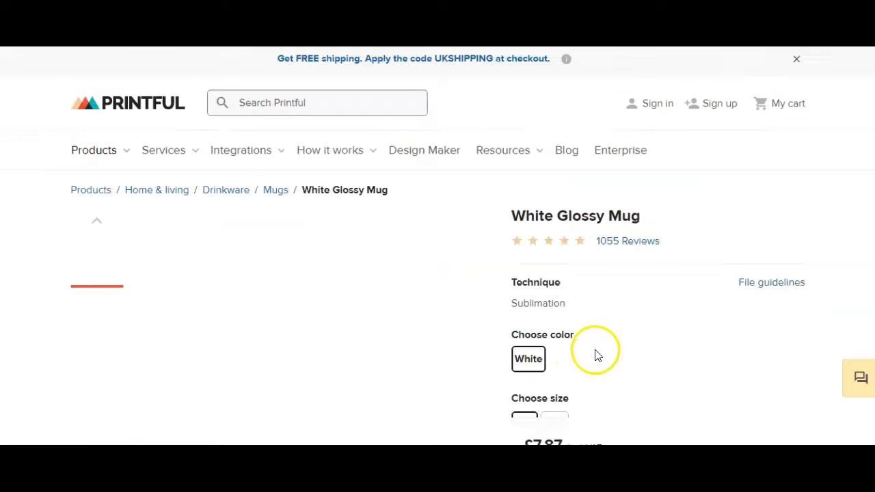
# Check the mug's VAT-inclusive price, estimated UK delivery, shipping cost and bulk price calculator
pyautogui.scroll(-6, 438, 246)
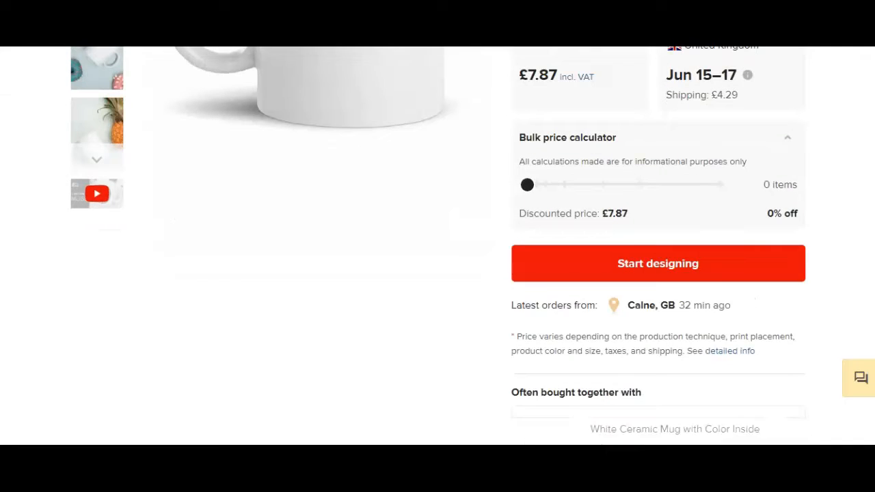
pyautogui.scroll(2, 602, 176)
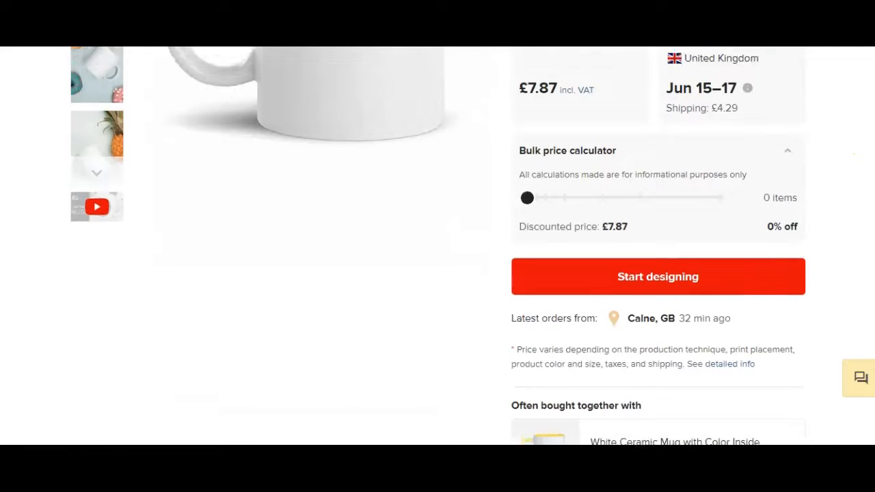
pyautogui.moveTo(746, 192)
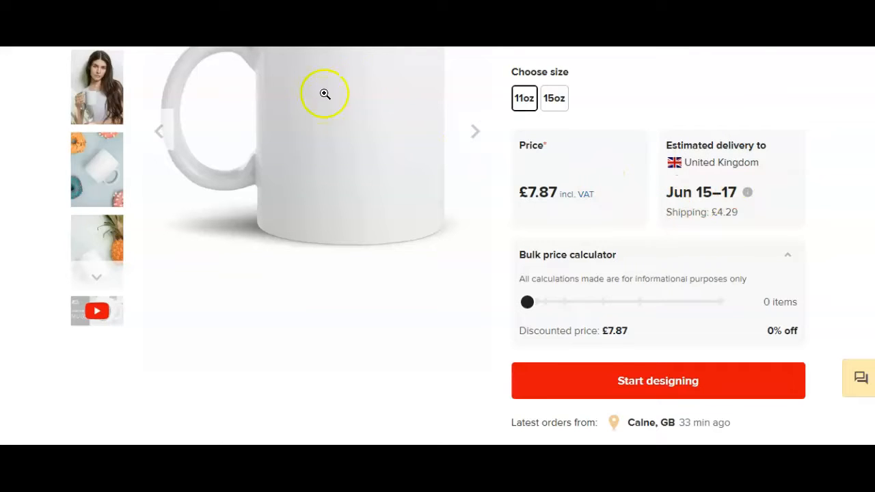
# View the mug's gallery photos of the woman holding it and of the mug among donuts
pyautogui.scroll(3, 656, 418)
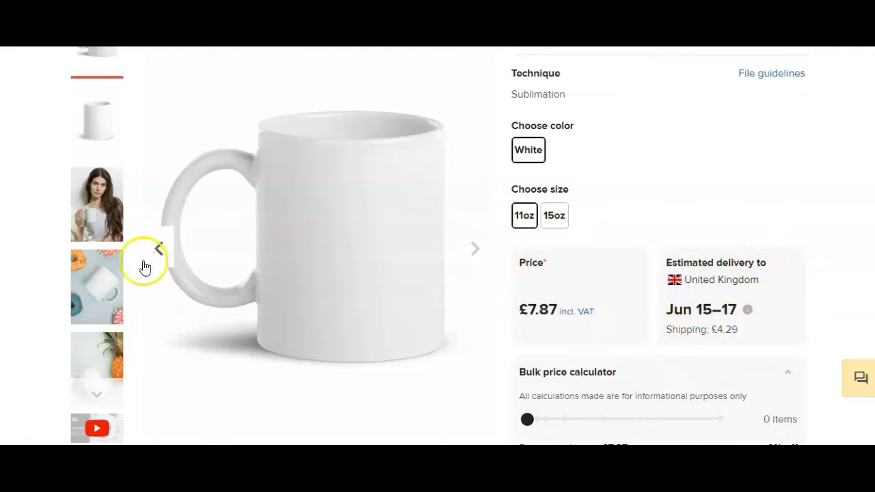
pyautogui.click(101, 195)
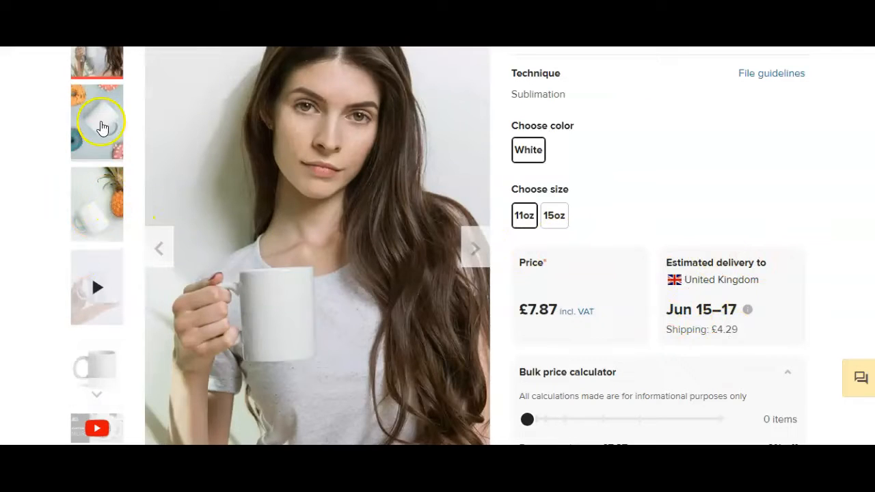
pyautogui.click(101, 124)
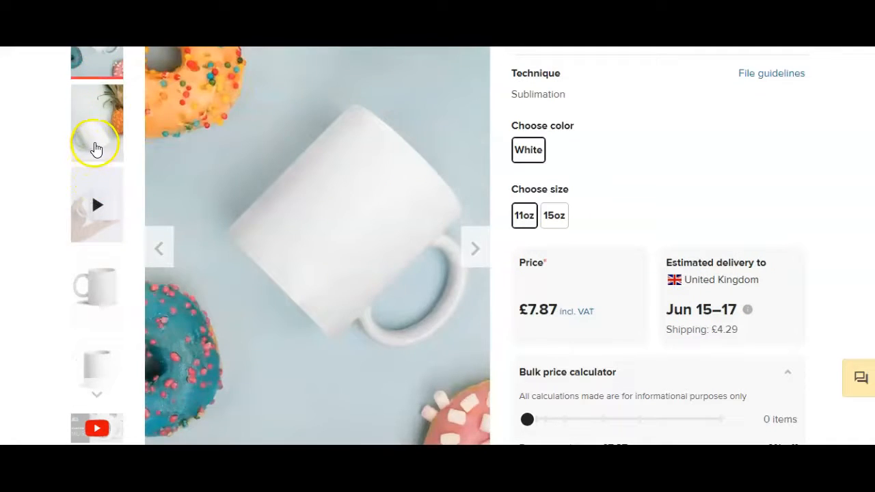
# View the mug's gallery photo with the pineapple and review its price, delivery and bulk price details
pyautogui.click(96, 149)
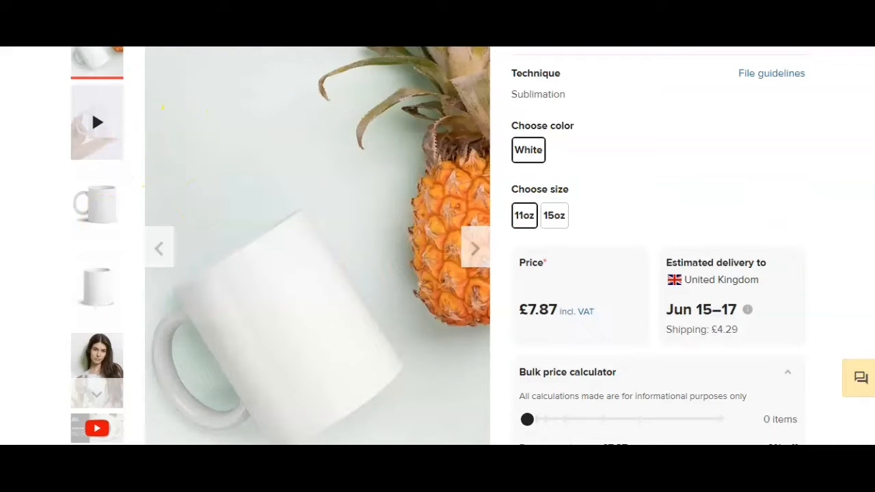
pyautogui.scroll(-5, 437, 246)
pyautogui.scroll(4, 437, 246)
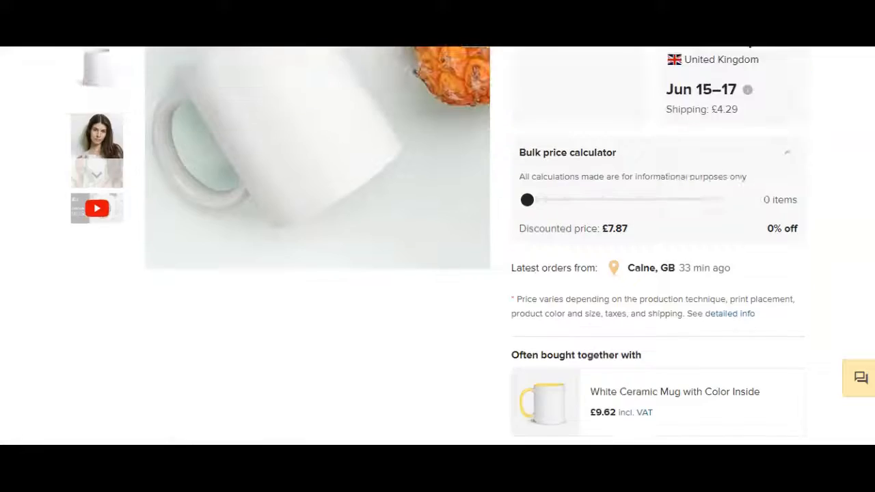
pyautogui.scroll(-2, 664, 223)
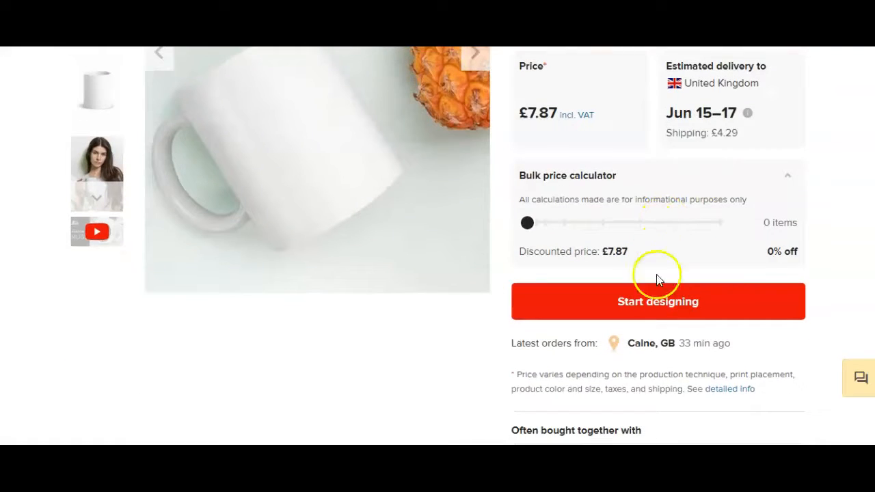
# Start designing the White Glossy Mug and add the recently used "It's a girl" quick design to it
pyautogui.click(660, 305)
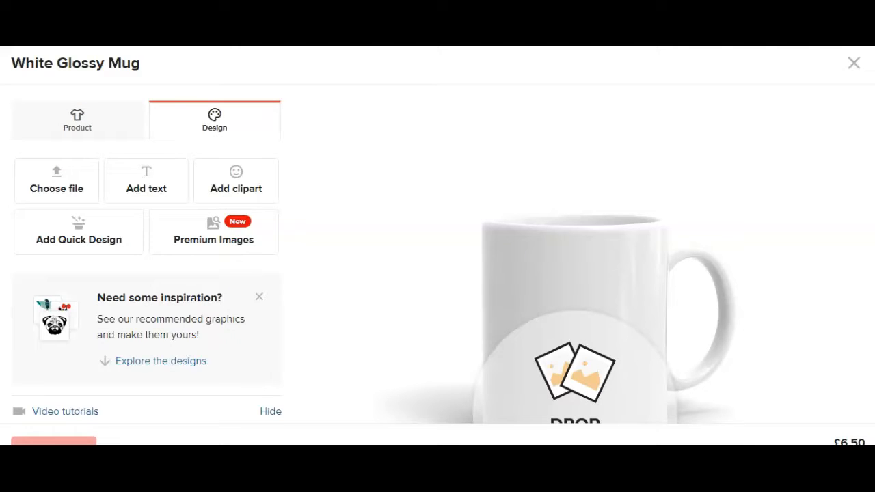
pyautogui.scroll(-2, 437, 254)
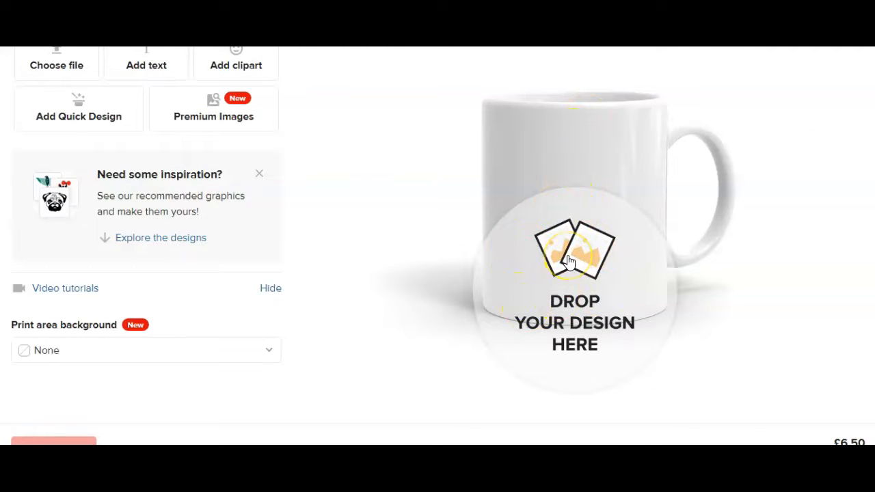
pyautogui.scroll(1, 437, 232)
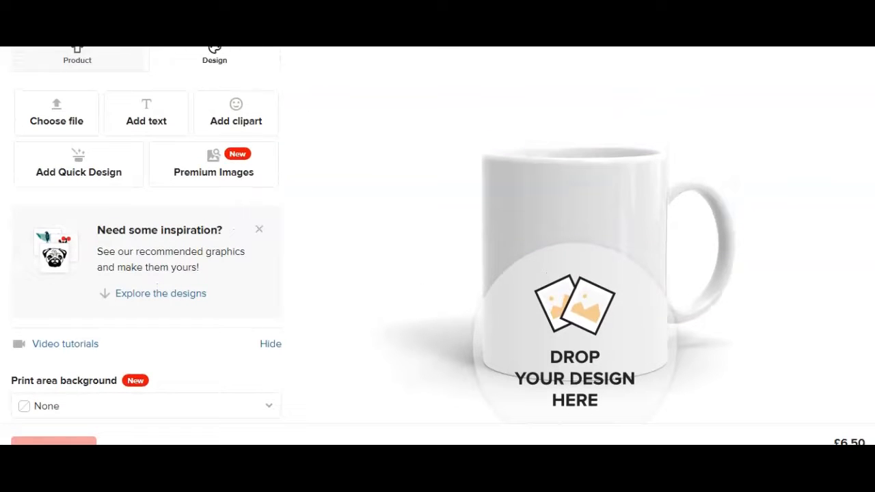
pyautogui.scroll(1, 437, 232)
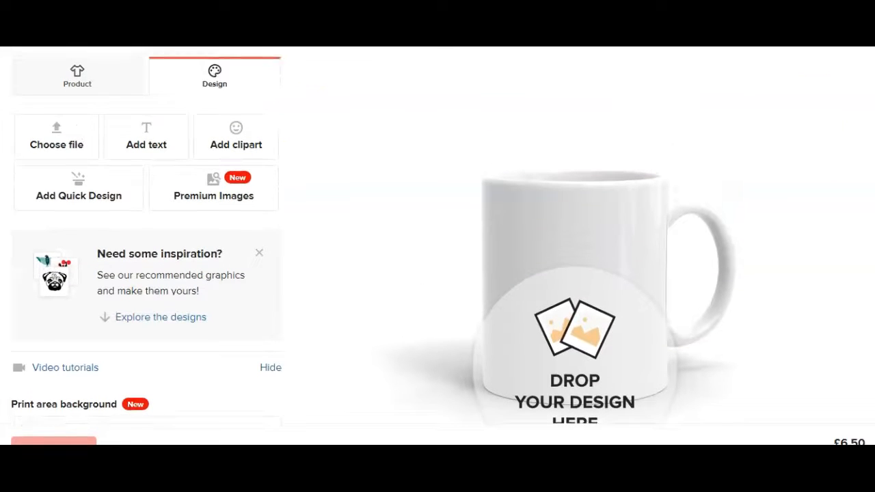
pyautogui.click(72, 185)
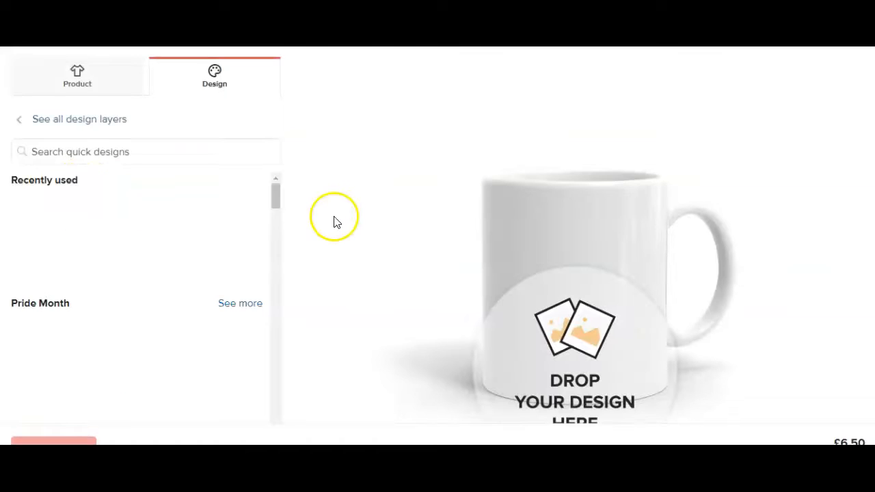
pyautogui.moveTo(50, 233); pyautogui.dragTo(611, 330)
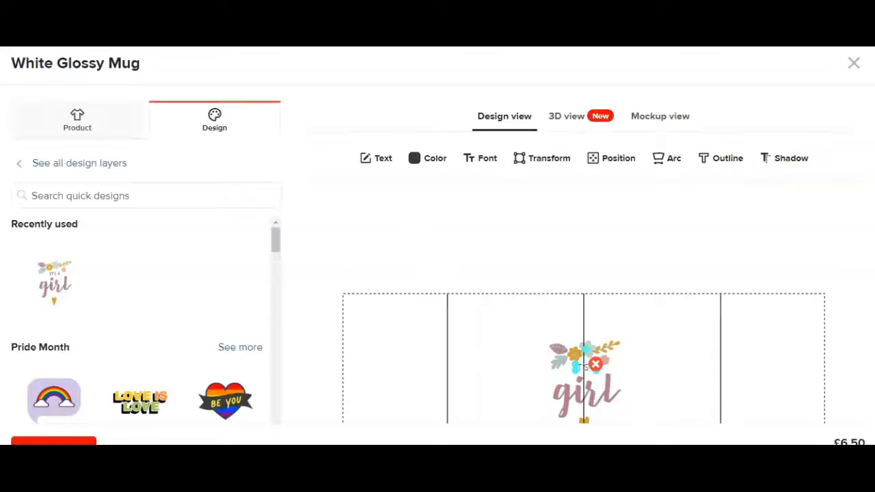
# Select the "girl" text within the quick design and examine the design's placement in the mug's print area
pyautogui.scroll(-2, 581, 308)
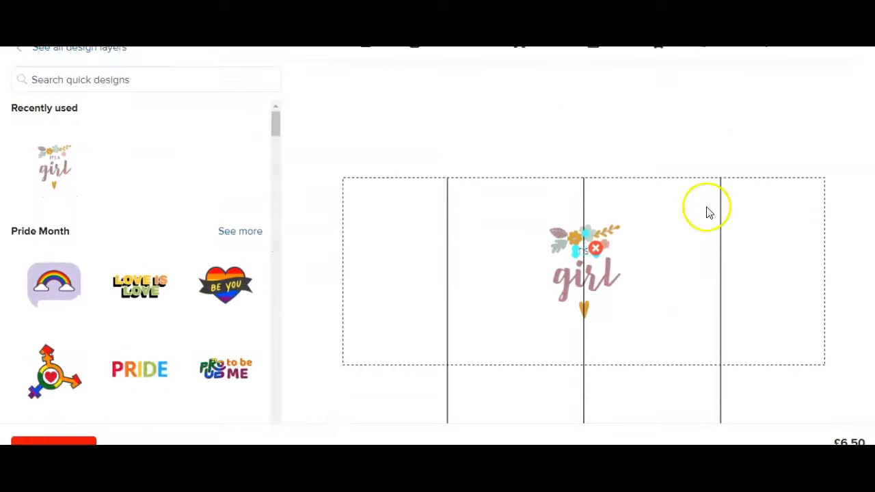
pyautogui.moveTo(583, 262)
pyautogui.mouseDown()
pyautogui.moveTo(580, 238)
pyautogui.moveTo(588, 250)
pyautogui.moveTo(582, 264)
pyautogui.mouseUp()
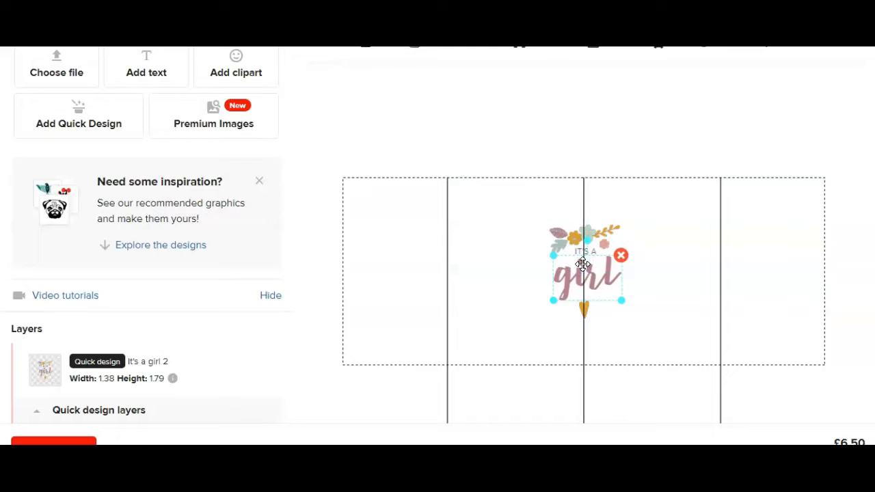
pyautogui.click(664, 248)
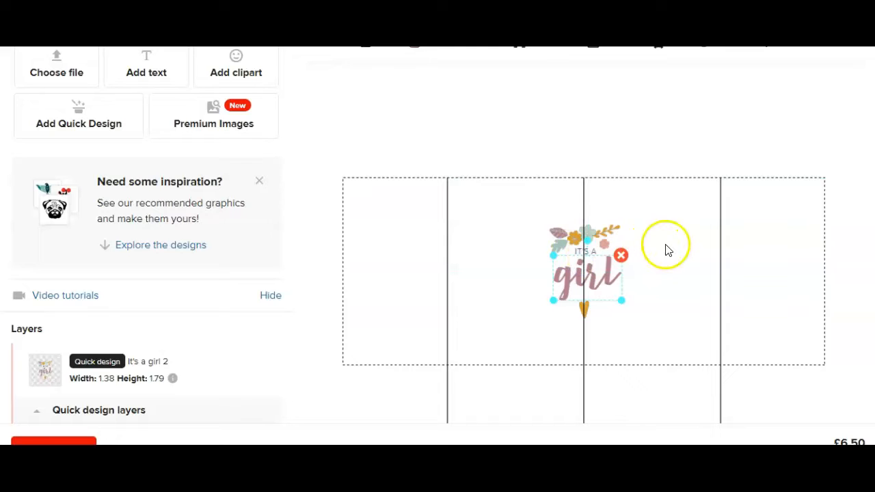
pyautogui.click(610, 245)
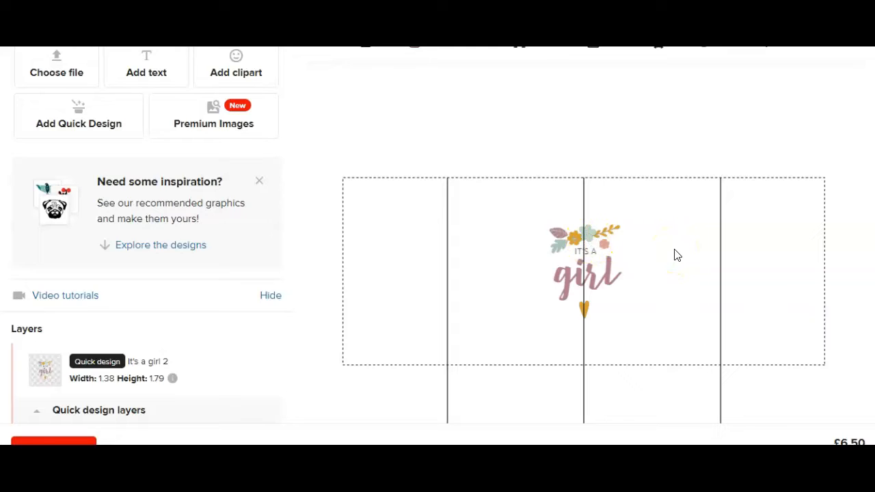
pyautogui.click(644, 299)
pyautogui.scroll(-3, 721, 252)
pyautogui.scroll(4, 633, 274)
pyautogui.scroll(-2, 633, 274)
pyautogui.scroll(2, 633, 274)
pyautogui.scroll(-1, 632, 275)
pyautogui.click(640, 283)
pyautogui.scroll(2, 633, 274)
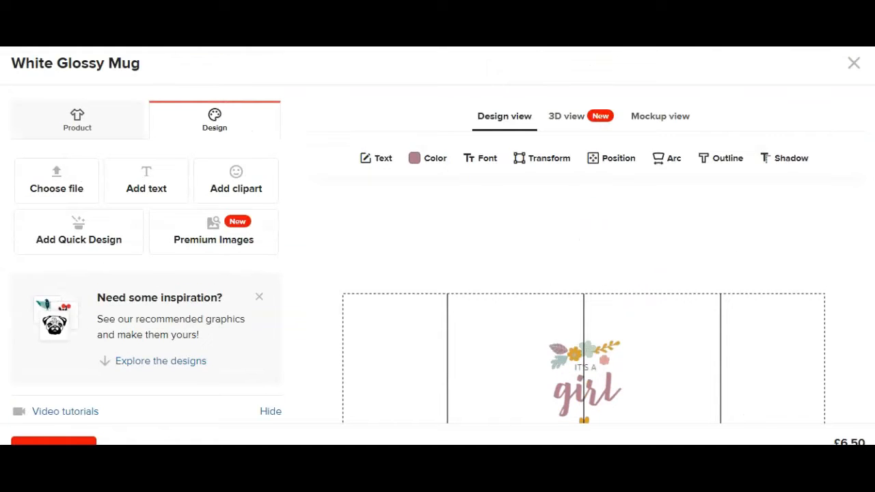
# Preview the design in the mug mockups showing the front and both handle sides
pyautogui.click(652, 121)
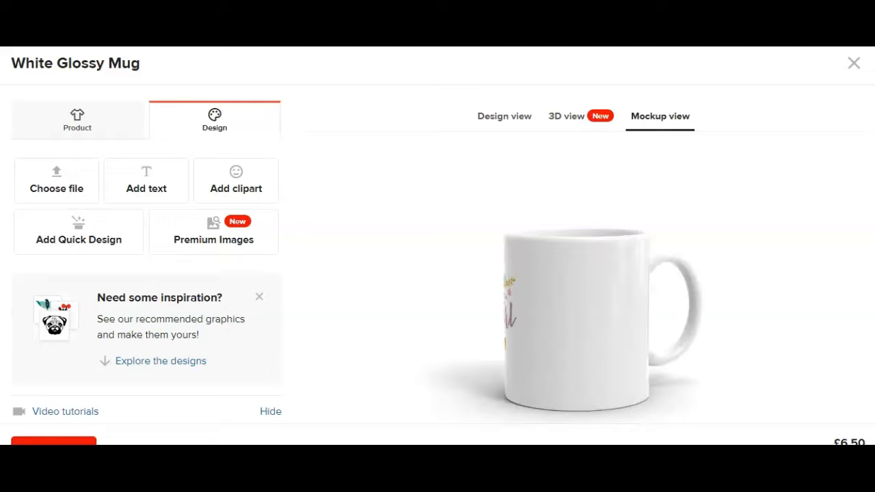
pyautogui.scroll(-5, 577, 273)
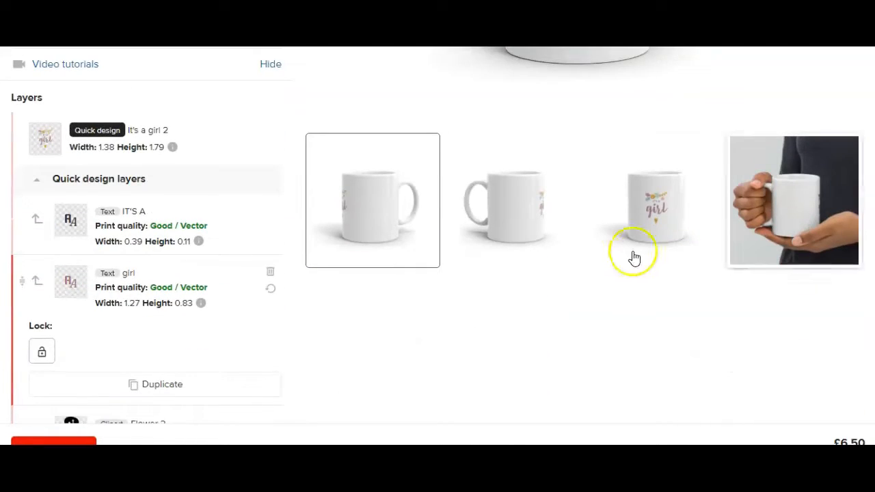
pyautogui.click(653, 214)
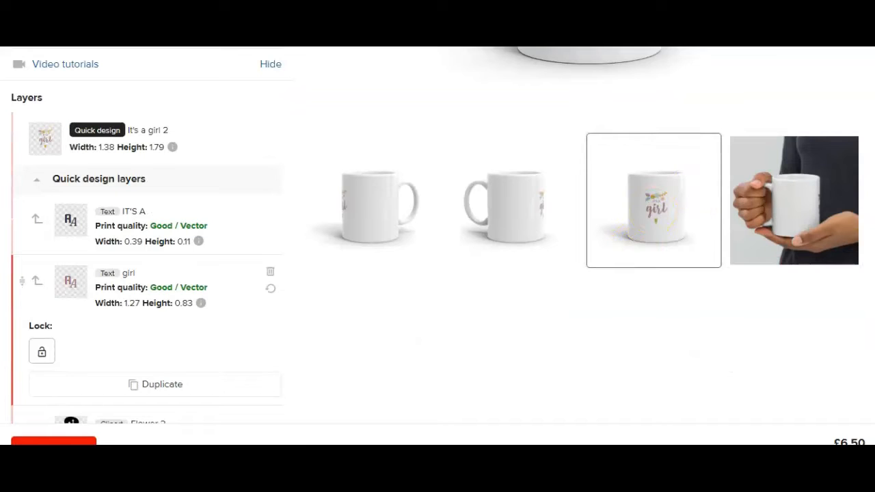
pyautogui.scroll(3, 437, 246)
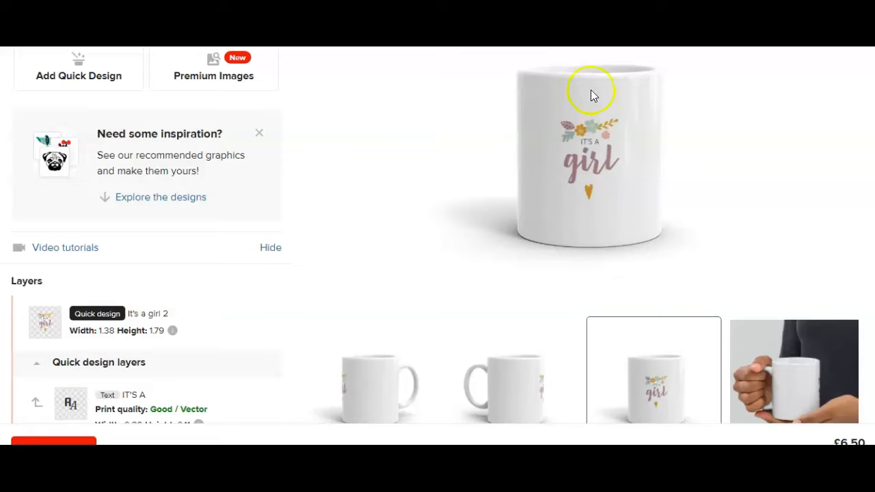
pyautogui.click(516, 388)
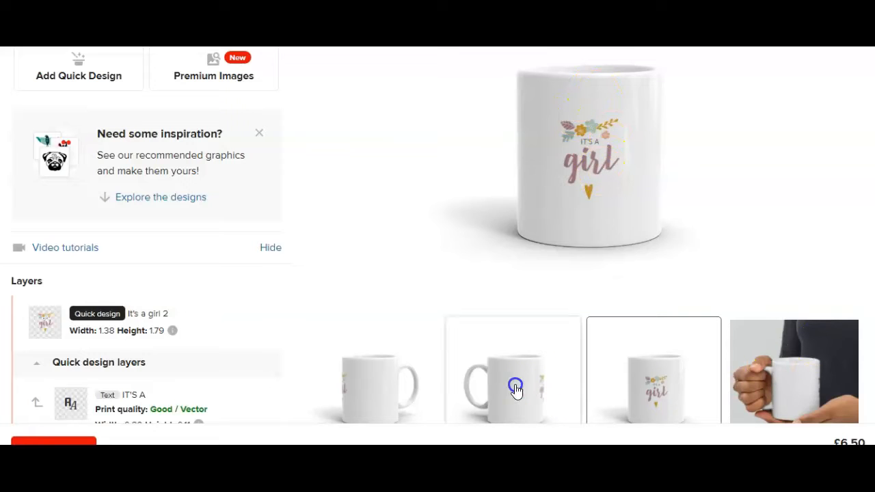
pyautogui.click(377, 391)
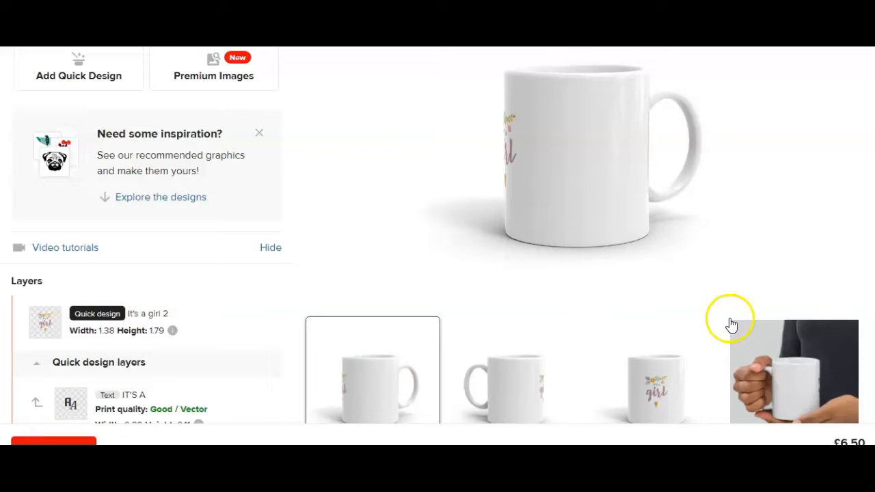
# Look over the full set of mug mockup images, including the hand-held and front-facing ones
pyautogui.scroll(-3, 437, 246)
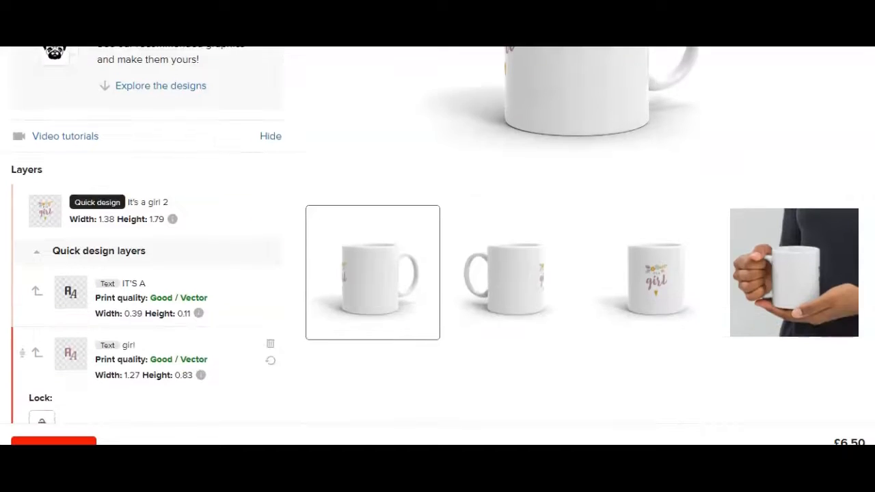
pyautogui.scroll(3, 438, 246)
pyautogui.scroll(2, 437, 246)
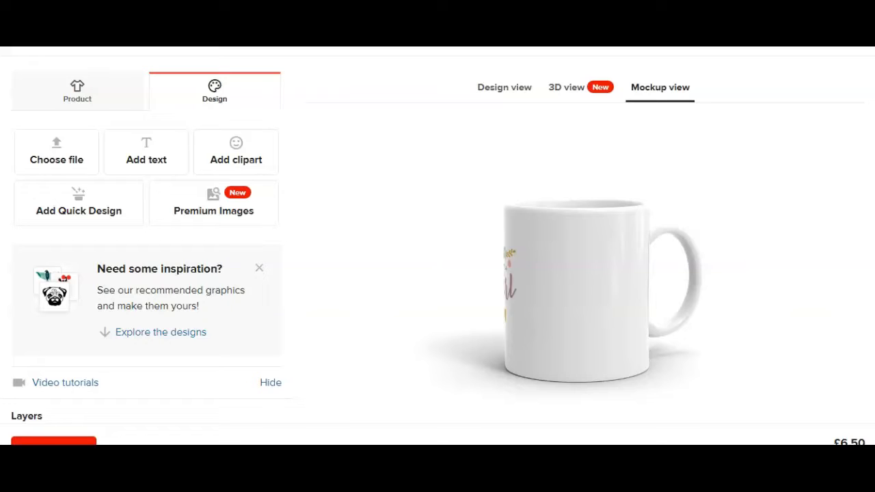
pyautogui.scroll(1, 437, 239)
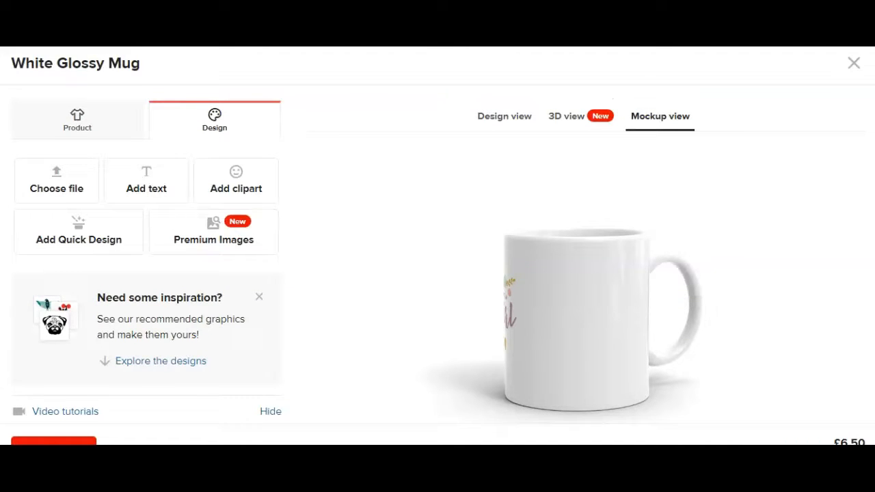
pyautogui.scroll(-5, 438, 240)
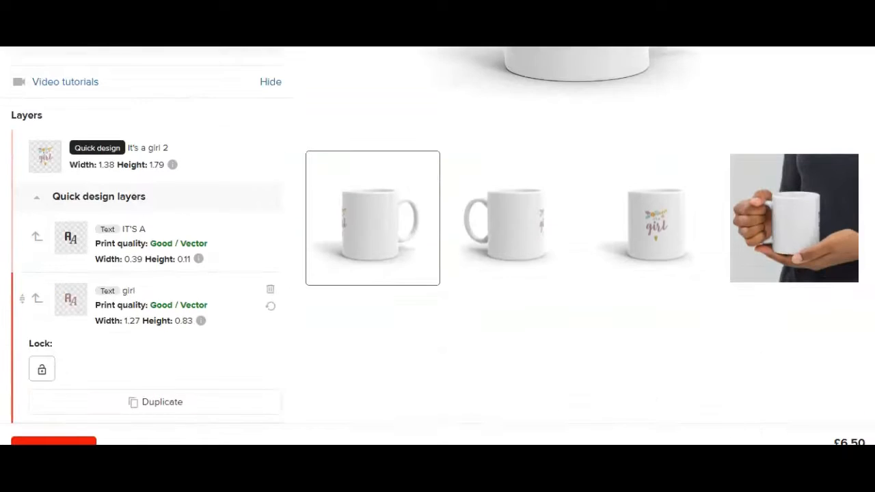
pyautogui.scroll(-1, 673, 204)
pyautogui.click(672, 197)
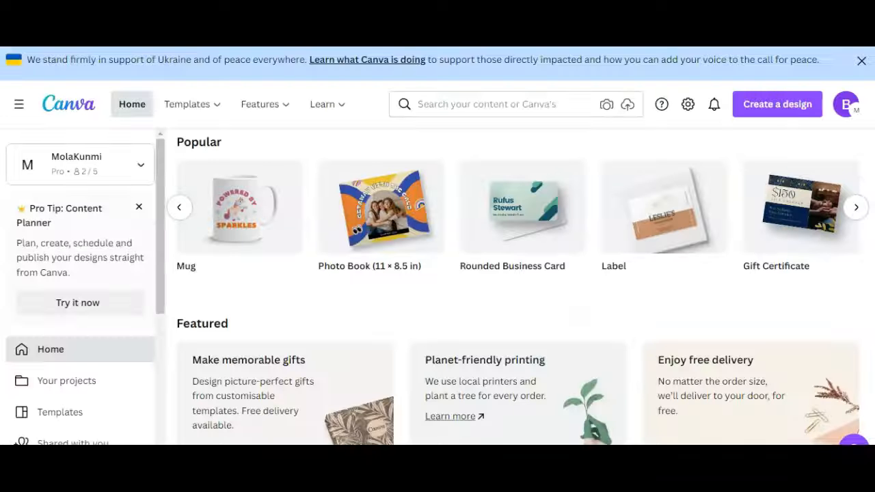
# Switch to Canva, browse its popular print products and create a blank Mug design
pyautogui.scroll(5, 567, 264)
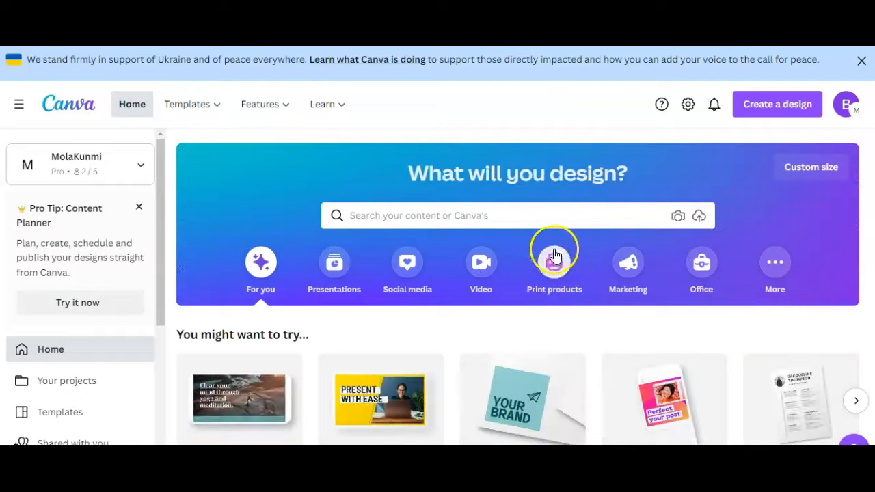
pyautogui.click(554, 267)
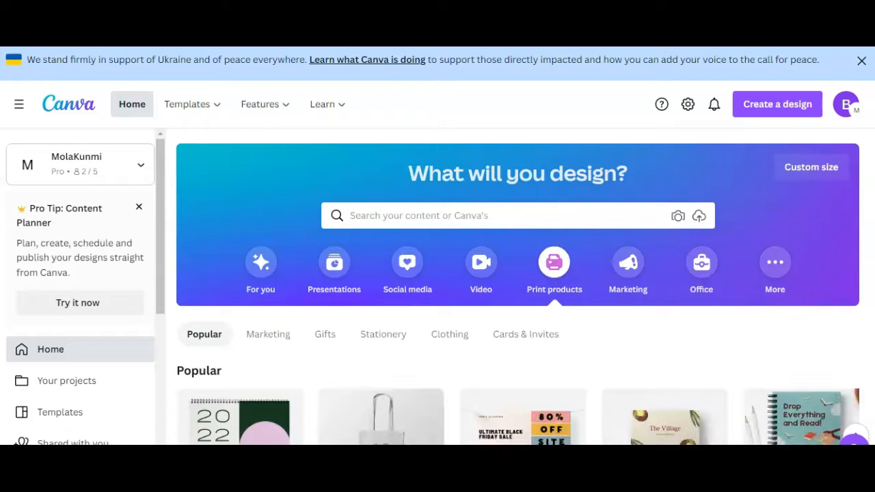
pyautogui.scroll(-3, 554, 273)
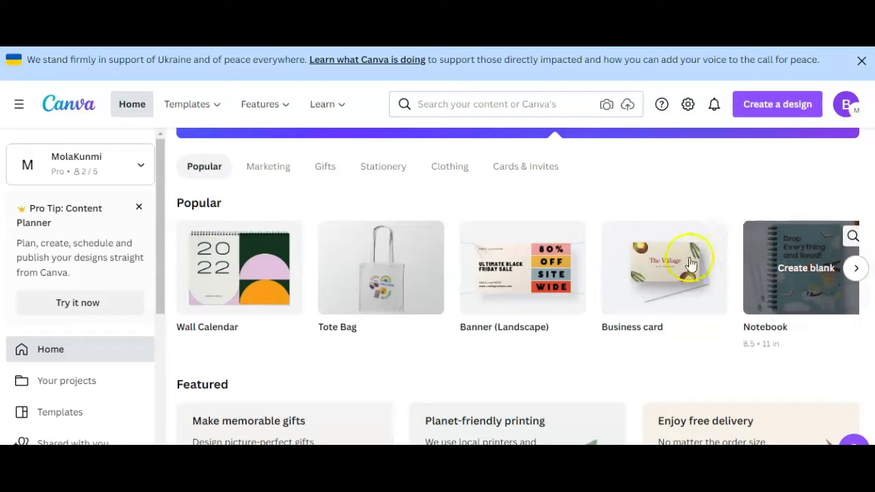
pyautogui.click(856, 270)
pyautogui.click(856, 270)
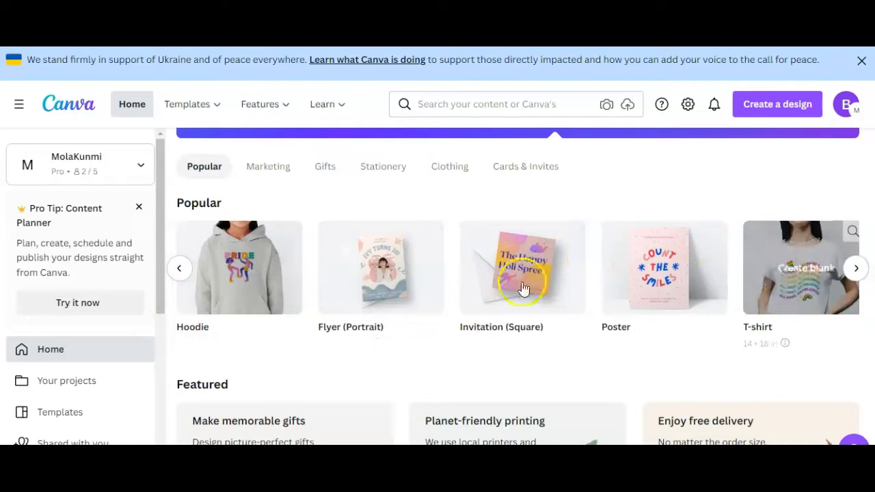
pyautogui.click(857, 270)
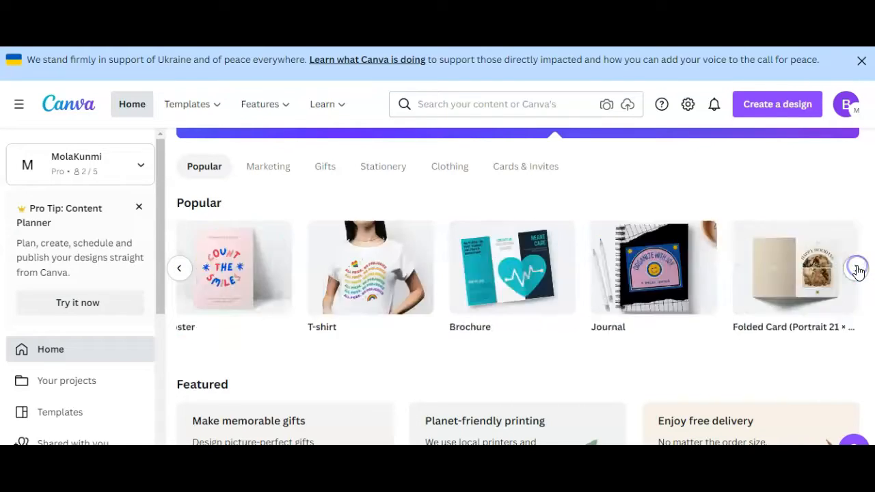
pyautogui.click(791, 264)
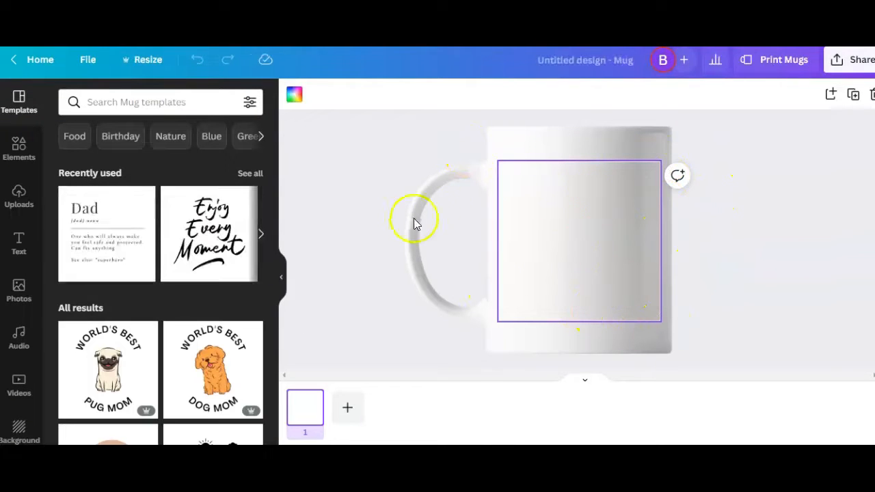
# Apply the recently used "Dad" definition template to the blank mug design
pyautogui.moveTo(275, 174); pyautogui.dragTo(277, 198)
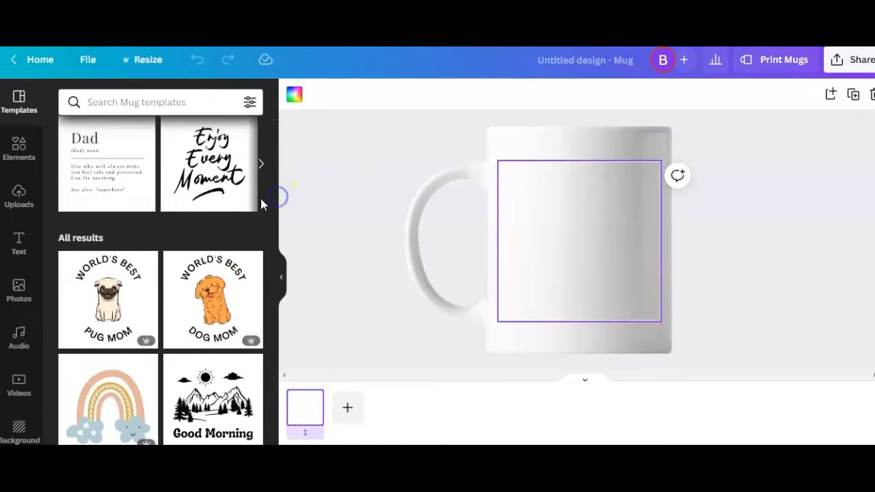
pyautogui.click(109, 150)
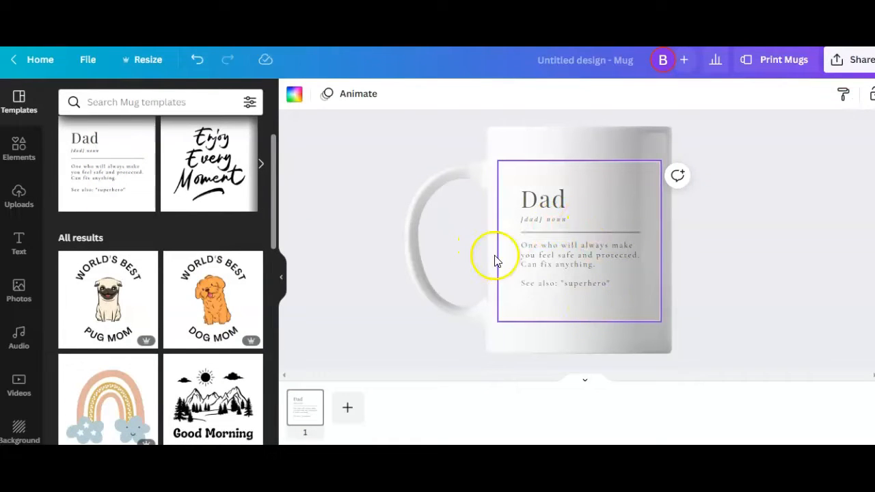
# Edit the Dad design's description text, deleting the end of "Can fix anything." and retyping it
pyautogui.click(593, 277)
pyautogui.click(595, 268)
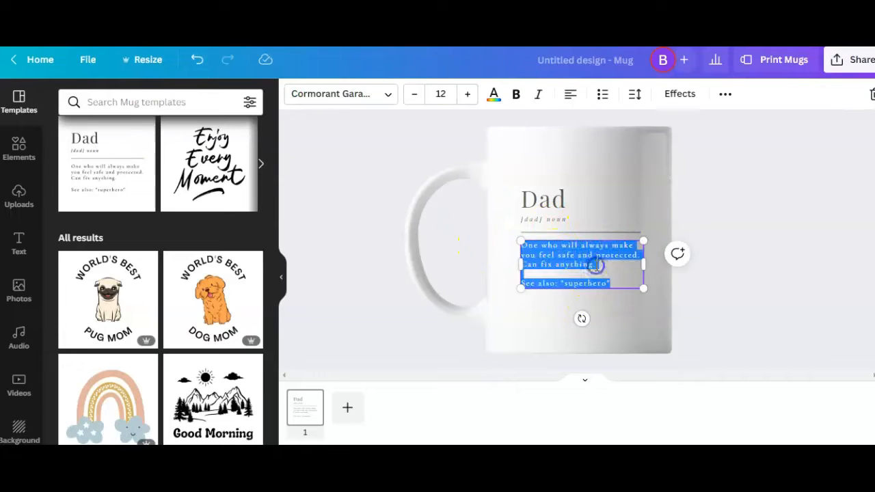
pyautogui.click(609, 266)
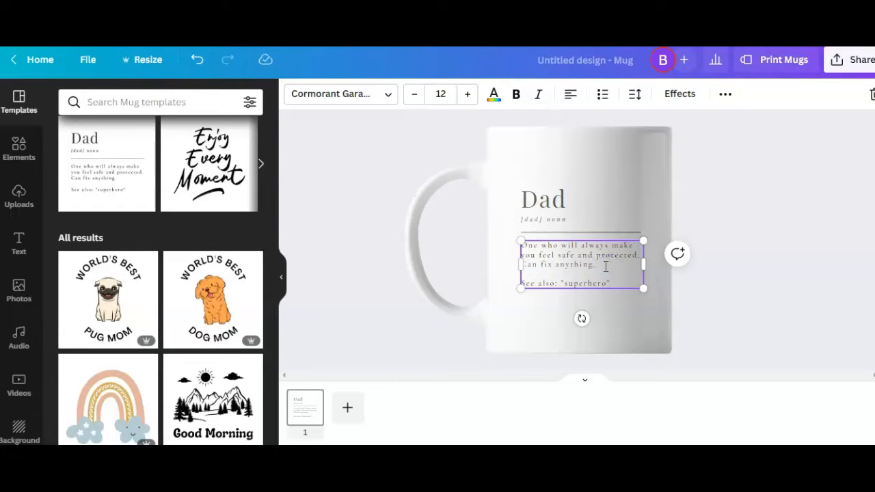
pyautogui.press('BackSpace')
pyautogui.press('BackSpace')
pyautogui.press('BackSpace')
pyautogui.press('BackSpace')
pyautogui.write('ng')
pyautogui.click(793, 236)
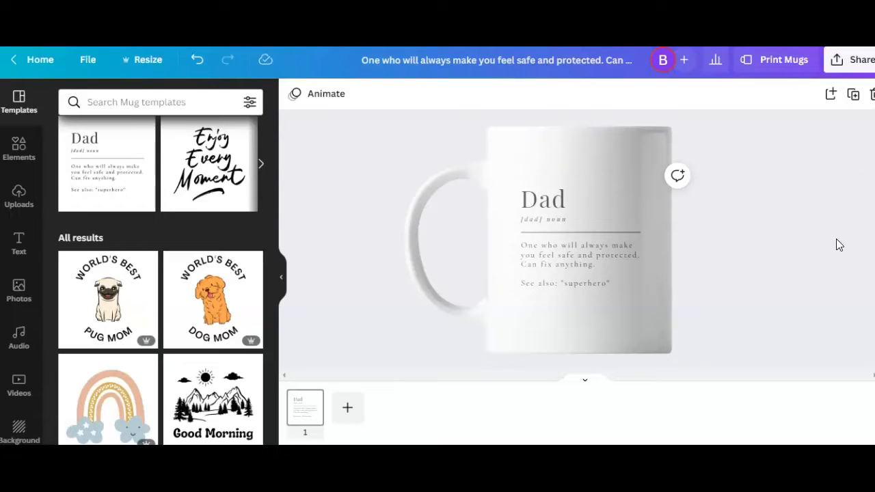
pyautogui.click(814, 222)
# Download the Dad mug design as a PNG file
pyautogui.click(848, 60)
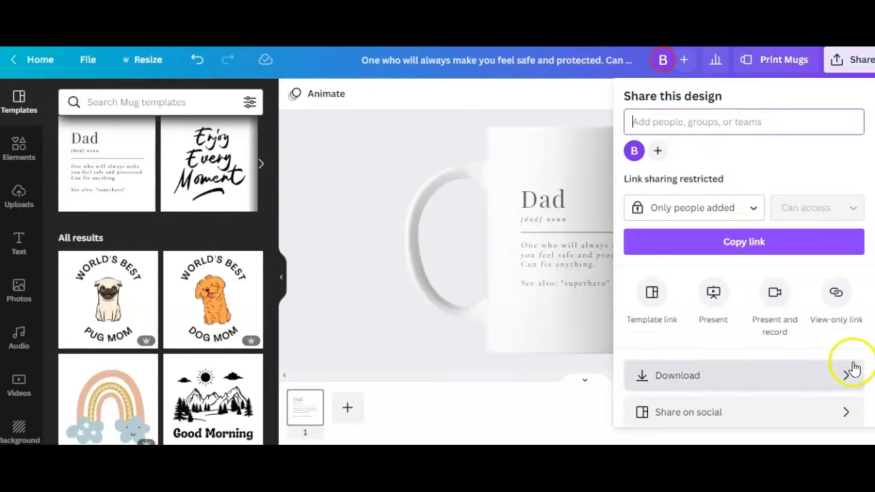
pyautogui.click(732, 381)
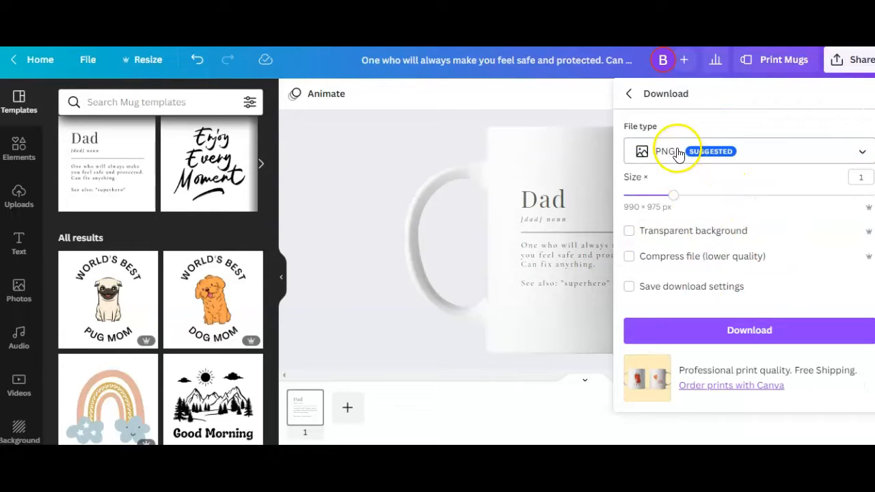
pyautogui.click(750, 329)
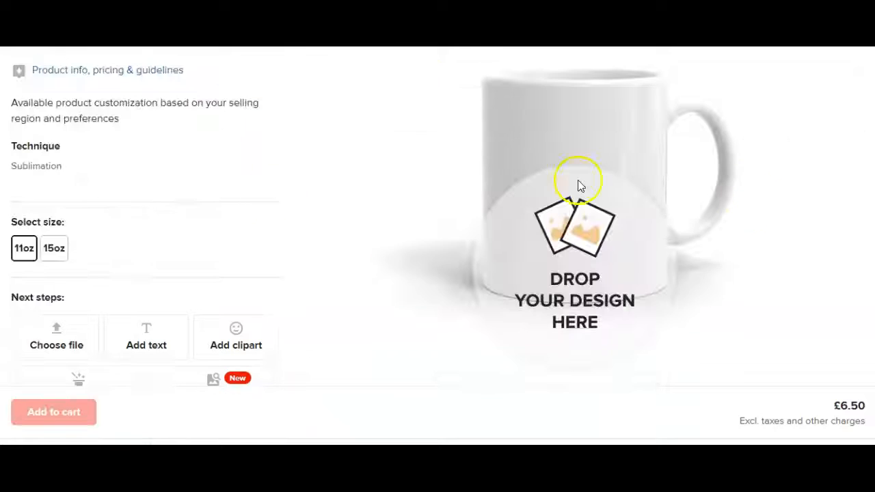
# Switch to Printful's White Glossy Mug, start a new file upload and accept the image upload conditions
pyautogui.click(55, 343)
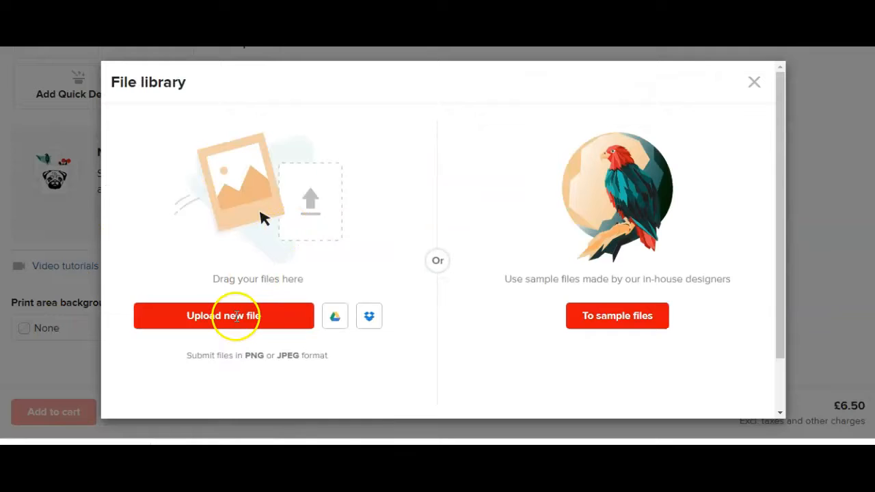
pyautogui.click(236, 316)
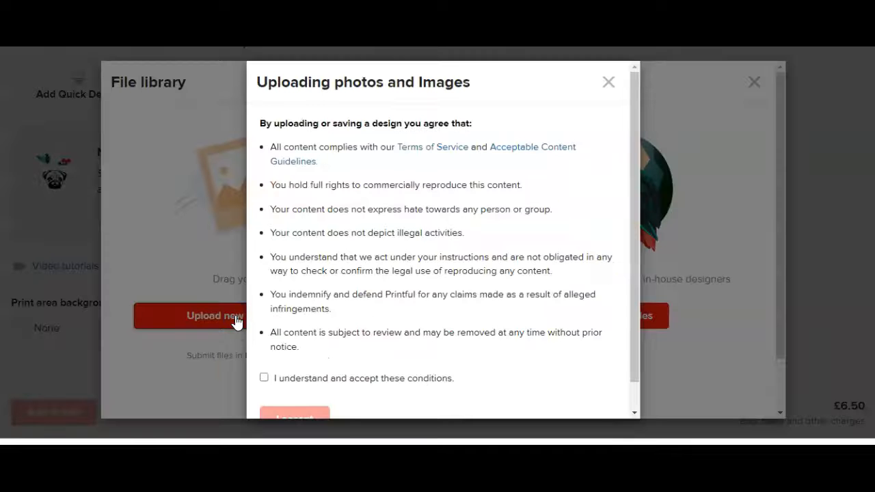
pyautogui.click(264, 377)
pyautogui.click(284, 418)
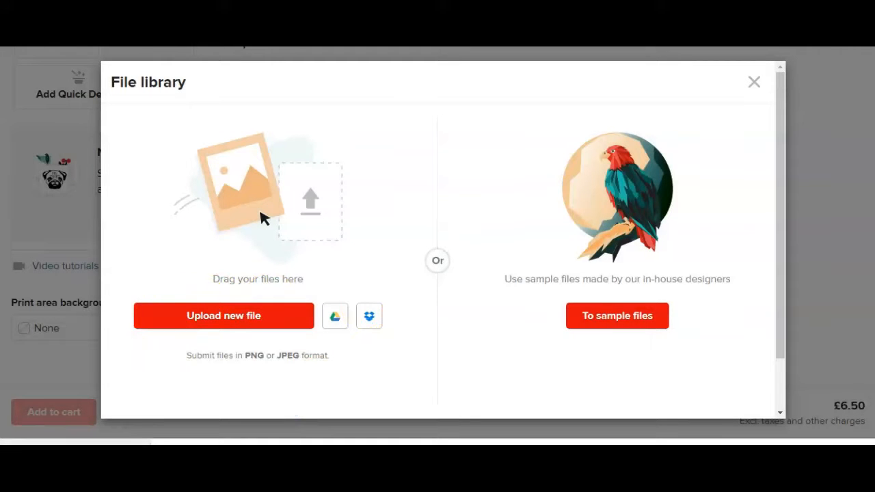
# Upload the downloaded Dad design PNG to the file library and apply it to the mug
pyautogui.moveTo(244, 225); pyautogui.dragTo(525, 171)
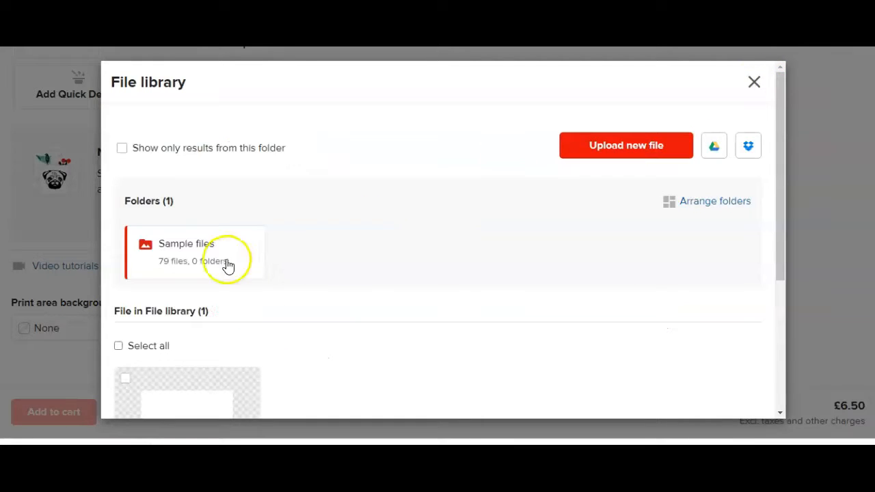
pyautogui.moveTo(785, 181); pyautogui.dragTo(784, 290)
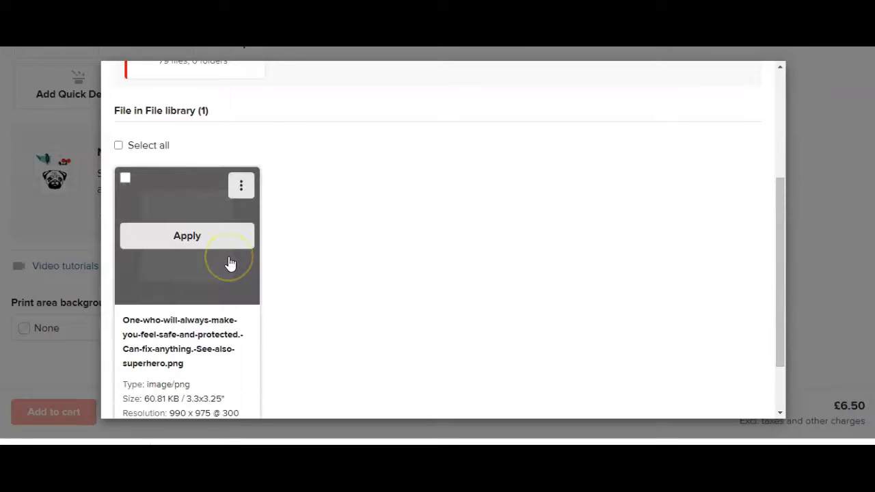
pyautogui.click(202, 237)
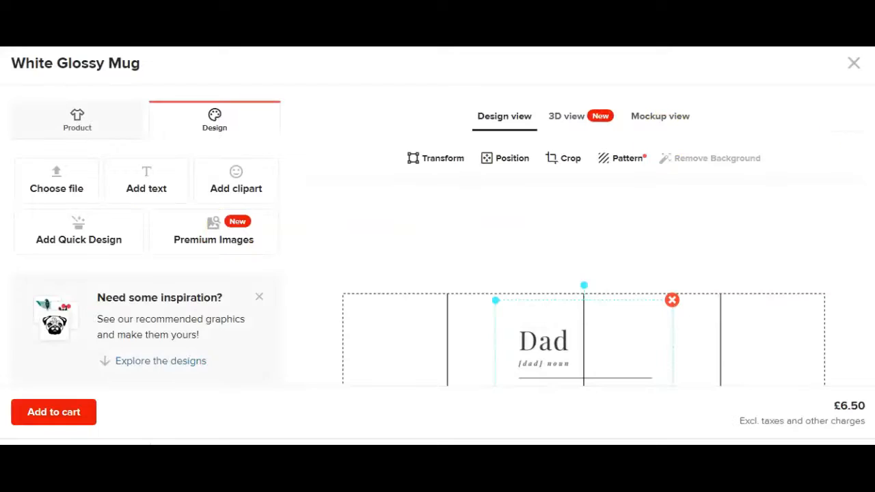
# Examine the Dad design's placement in the print area and preview it in the front-facing mug mockup
pyautogui.scroll(-2, 437, 219)
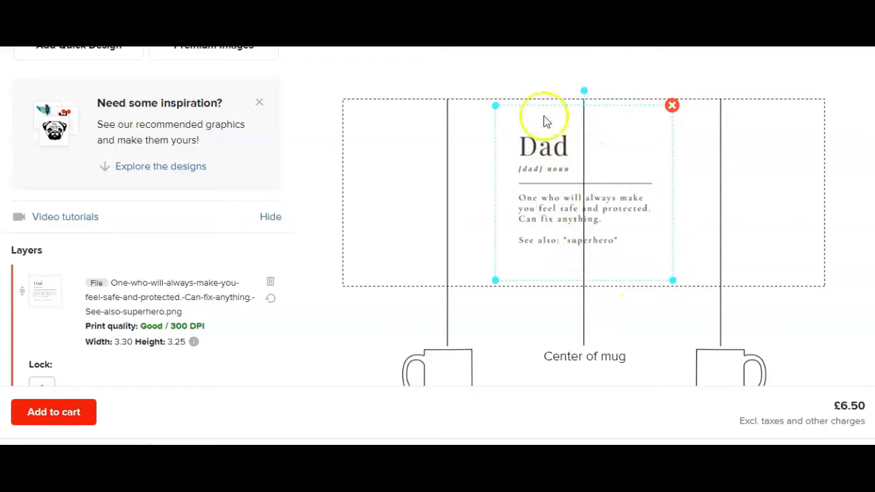
pyautogui.scroll(-3, 584, 216)
pyautogui.scroll(5, 584, 216)
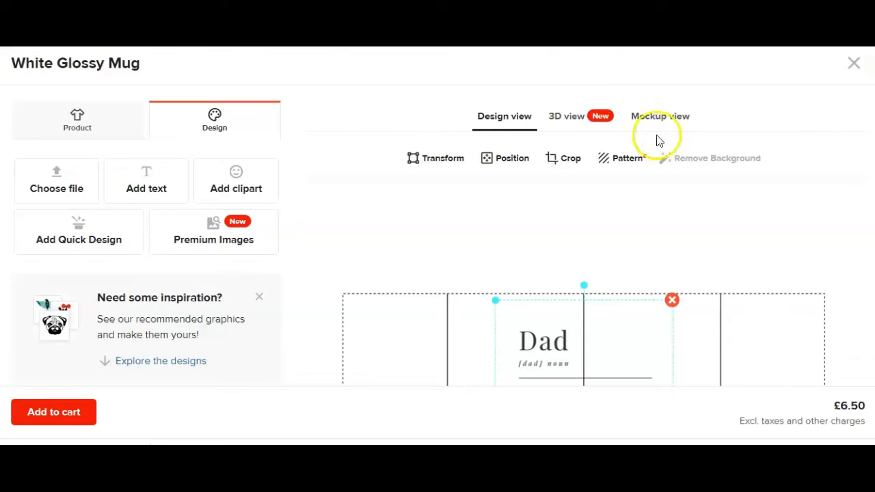
pyautogui.click(659, 121)
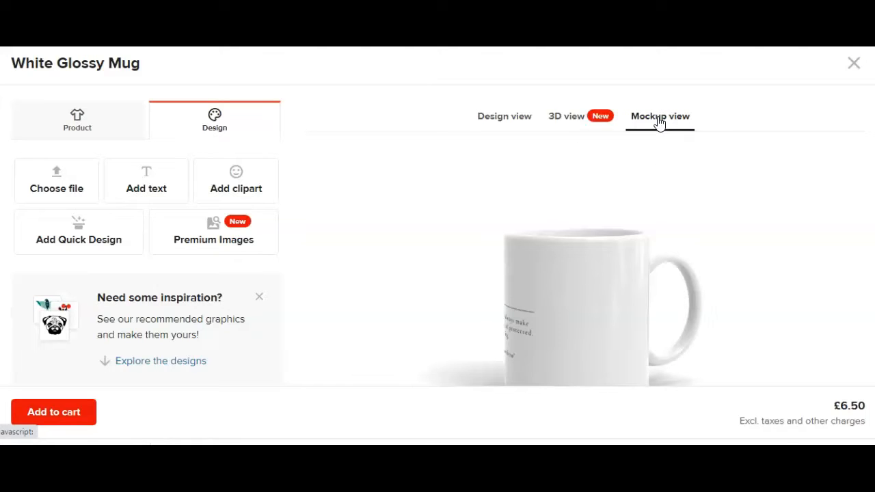
pyautogui.scroll(-5, 658, 123)
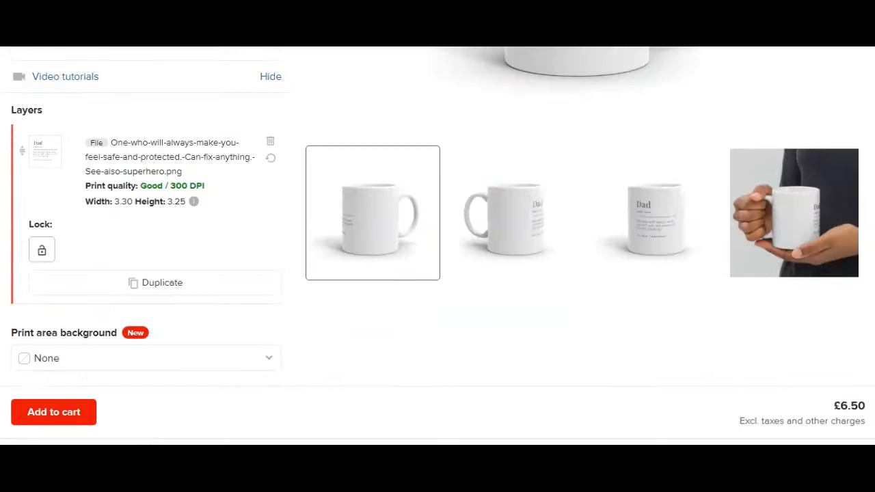
pyautogui.click(654, 239)
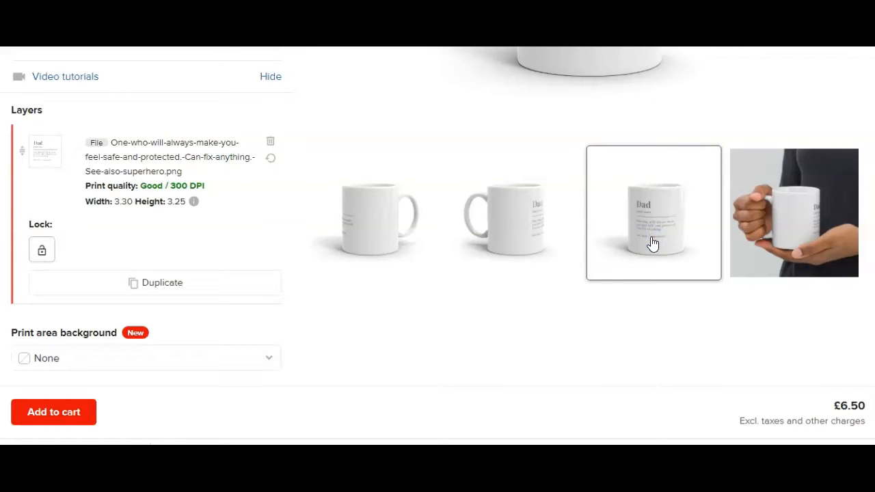
# Look over the enlarged front mockup of the Dad mug, its layer details and the other mockup images
pyautogui.scroll(4, 652, 243)
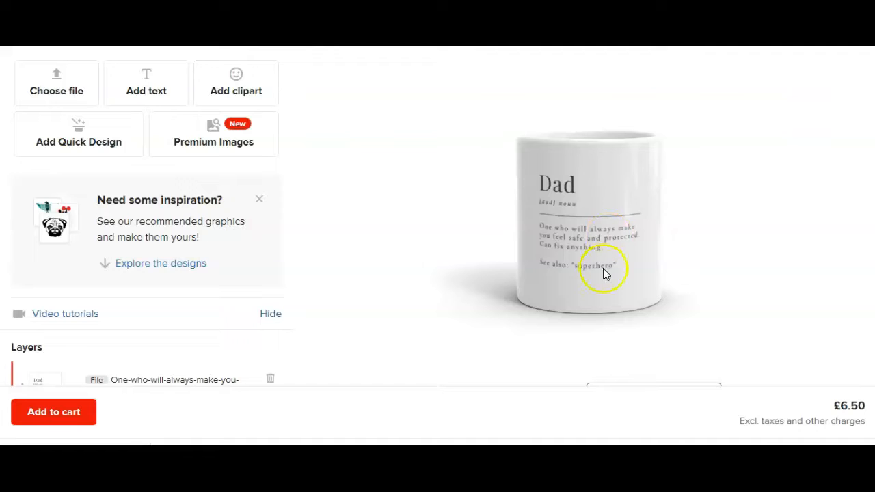
pyautogui.scroll(-3, 438, 218)
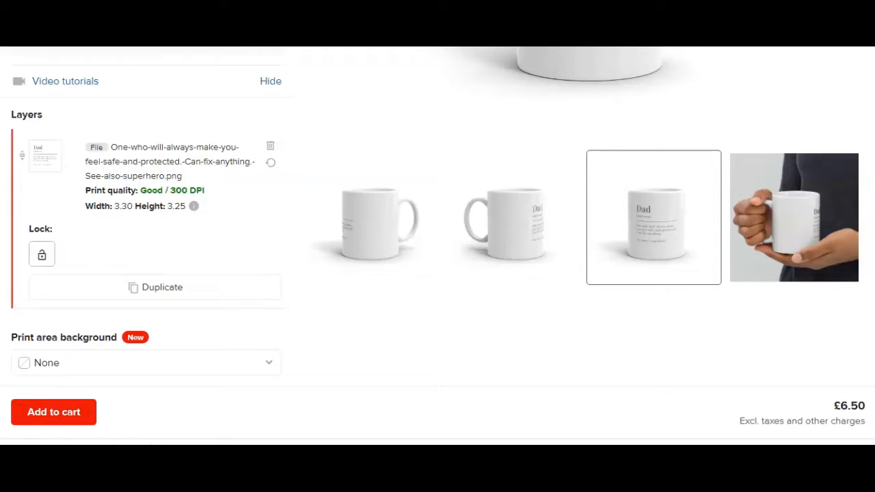
pyautogui.scroll(3, 437, 219)
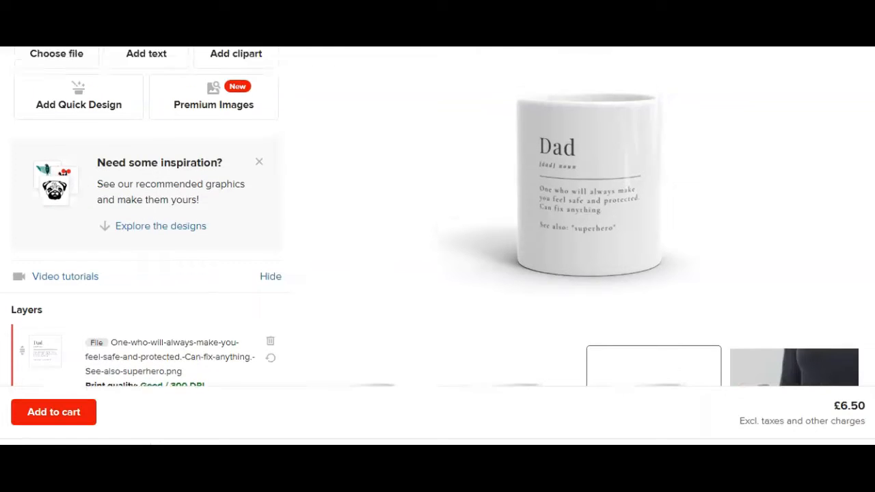
pyautogui.scroll(3, 437, 219)
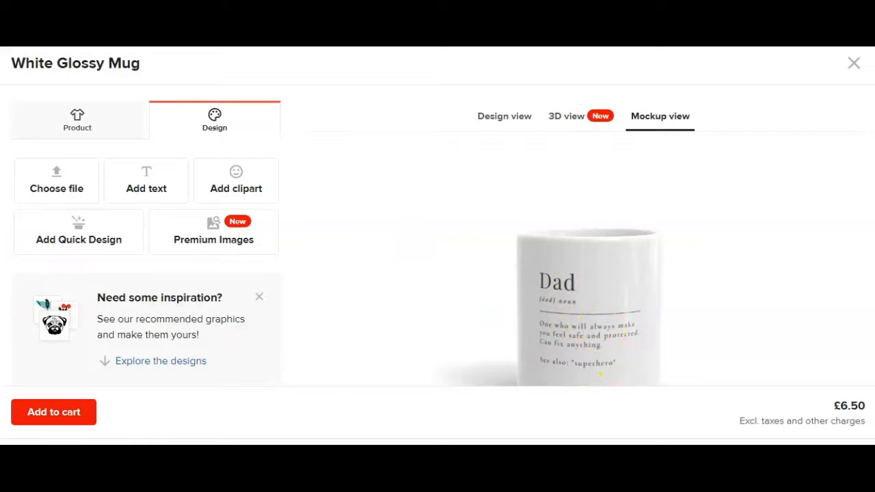
pyautogui.scroll(-2, 438, 219)
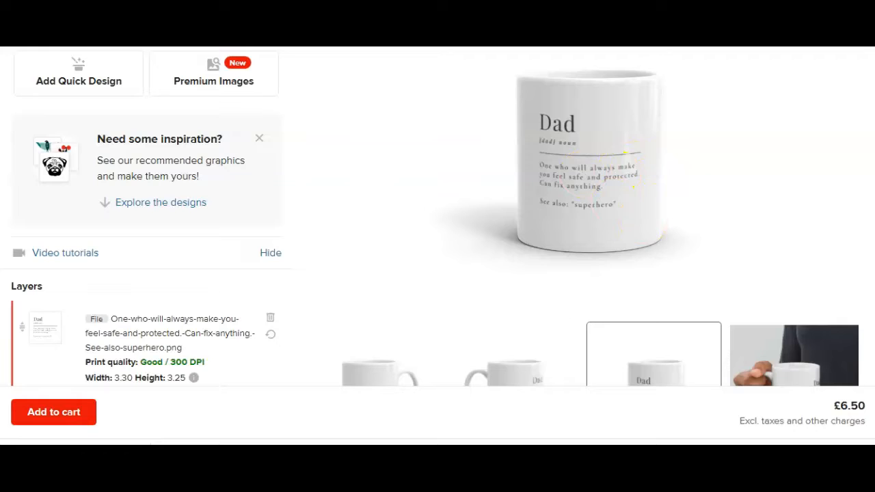
pyautogui.scroll(-3, 437, 219)
pyautogui.scroll(3, 438, 219)
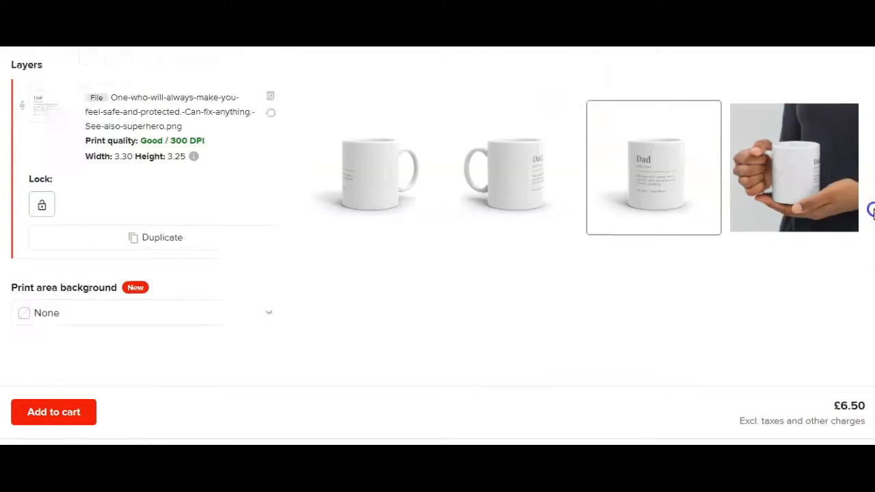
pyautogui.scroll(3, 437, 219)
pyautogui.scroll(-3, 868, 96)
pyautogui.scroll(2, 437, 218)
pyautogui.scroll(1, 437, 219)
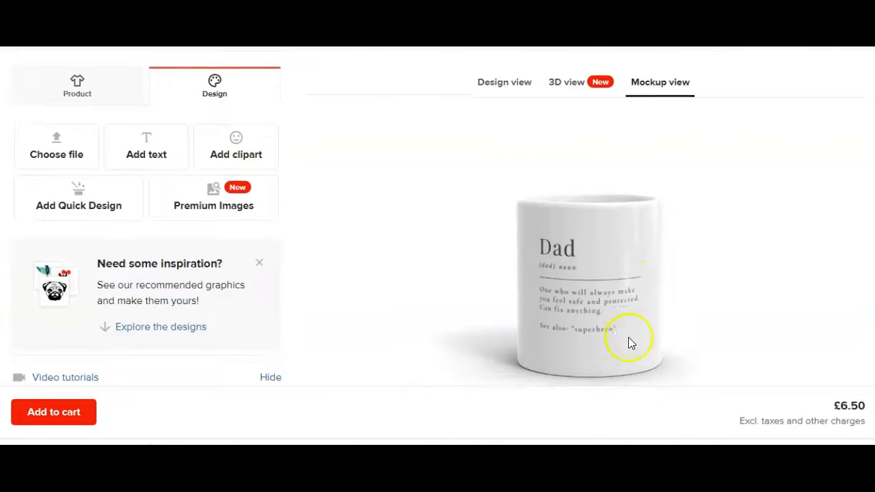